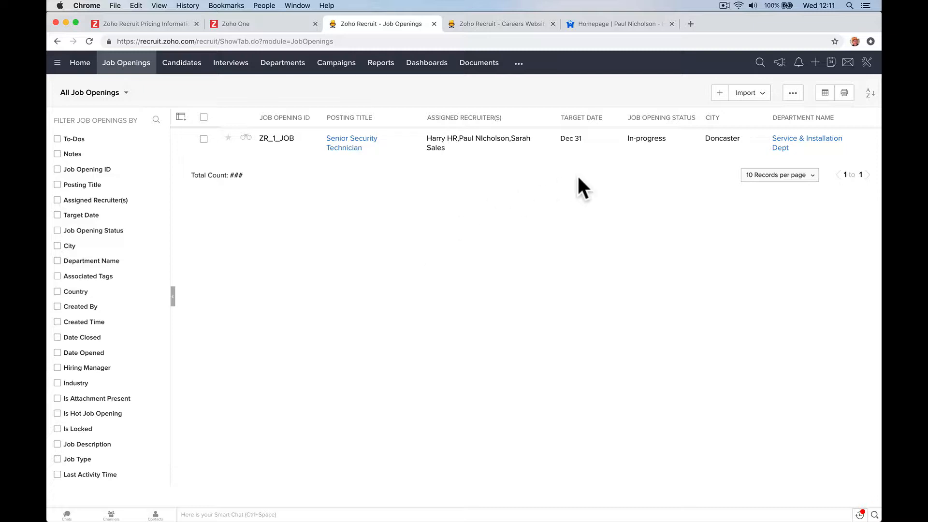
Start a new job opening with the posting title Fire Alarm Technician
left_click(719, 95)
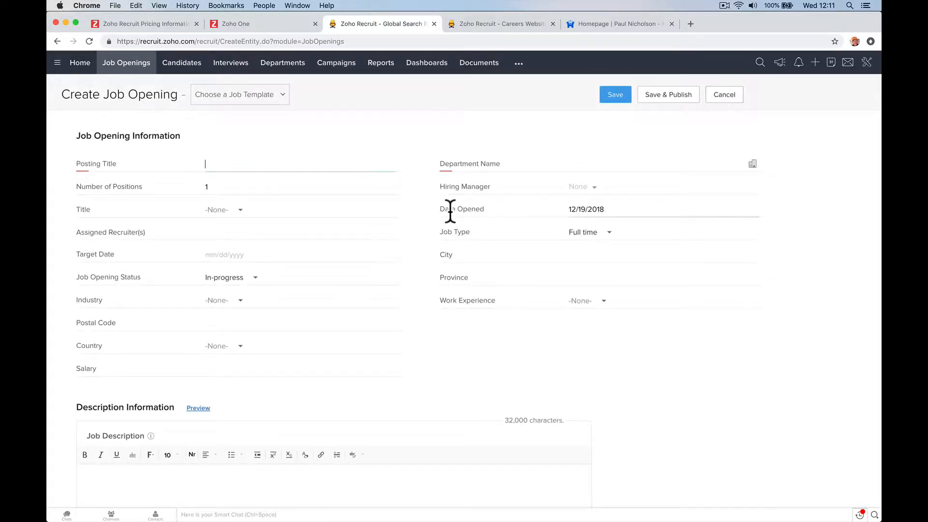
left_click(279, 163)
type("Fire Alarm Technician")
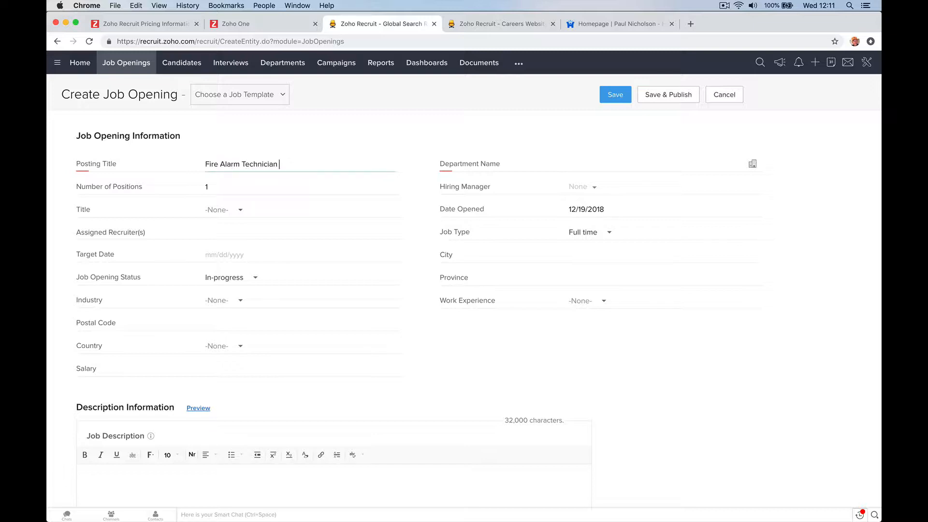
key("Tab")
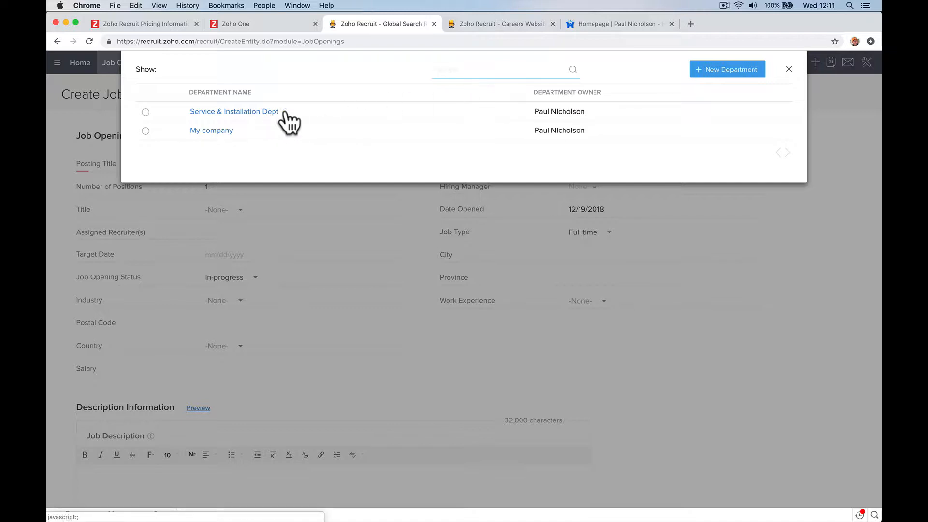
Create a new department named Fire Department and associate it with the job opening
left_click(476, 71)
type("Fire")
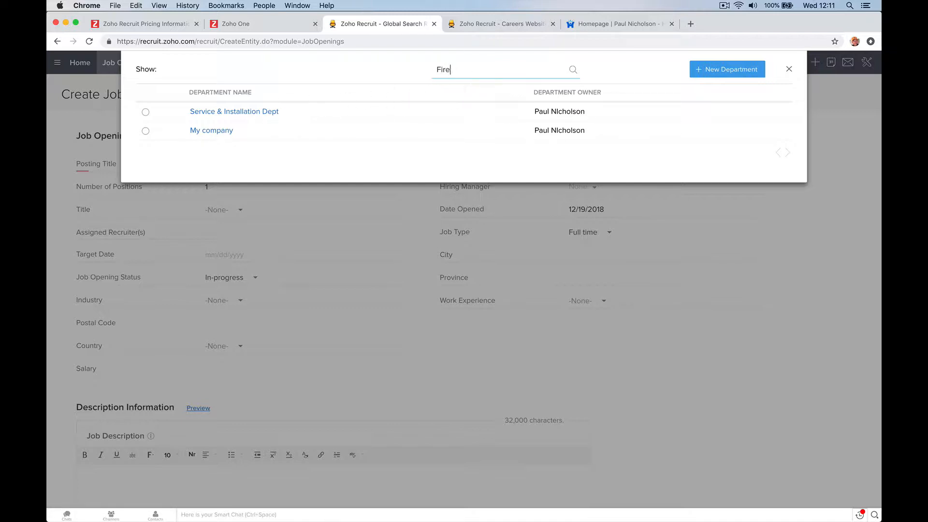
type(" Inspection")
left_click(739, 75)
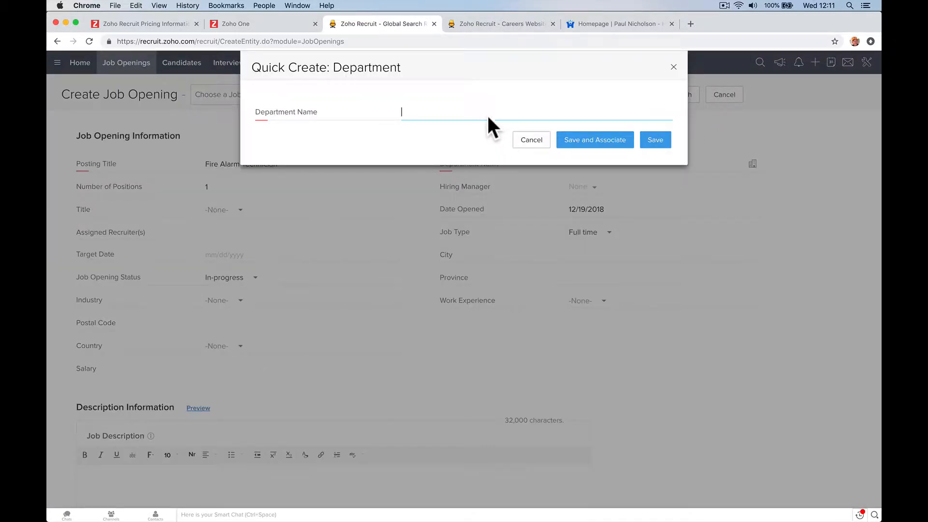
type("Fir")
type("e Depa")
type("rtman")
type("nt")
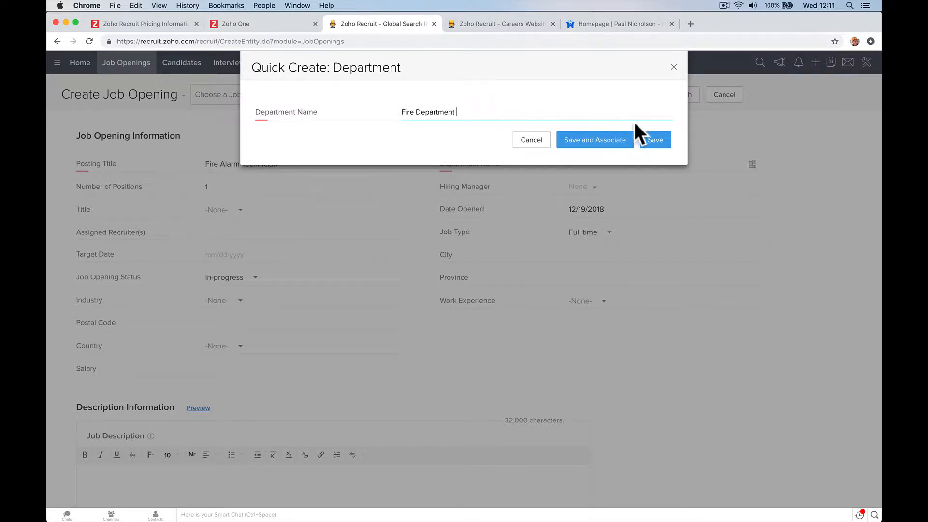
left_click(613, 145)
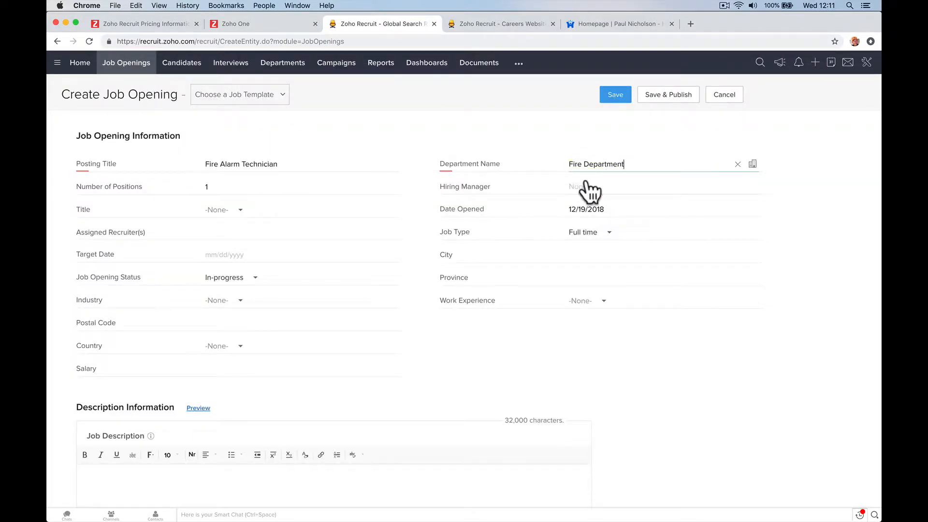
Set the number of positions to 3 and choose the HR user as hiring manager
left_click(297, 191)
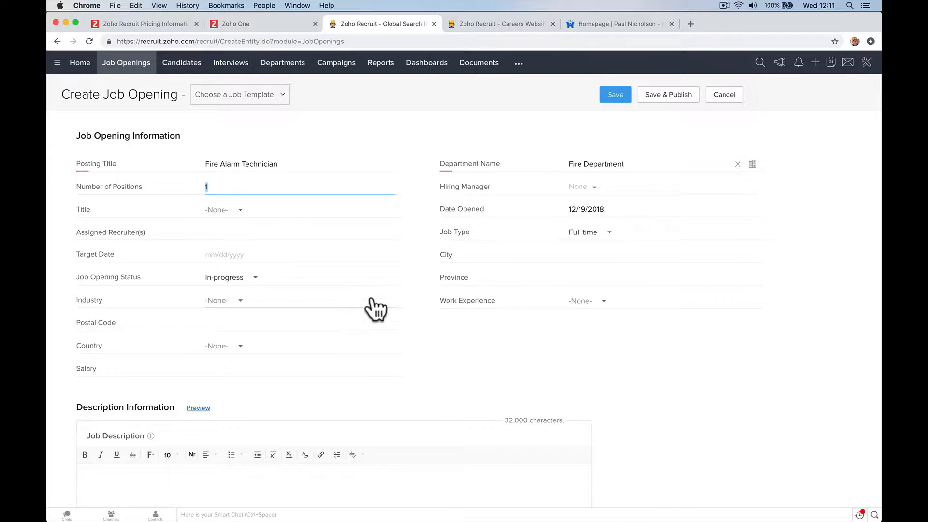
type("3")
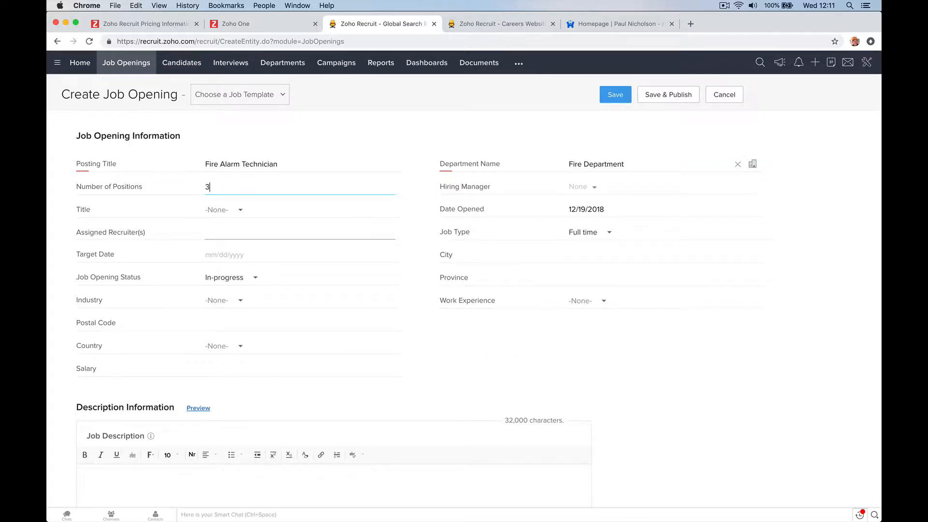
key("Tab")
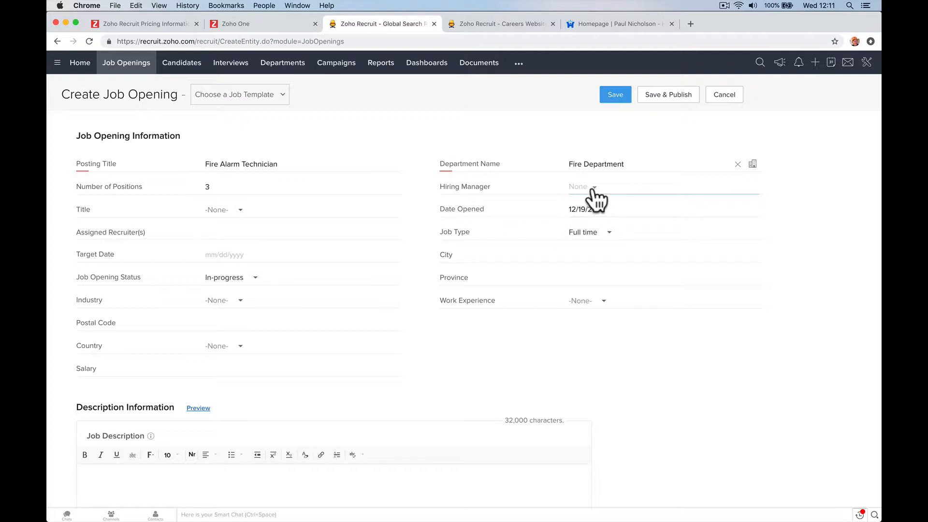
left_click(598, 192)
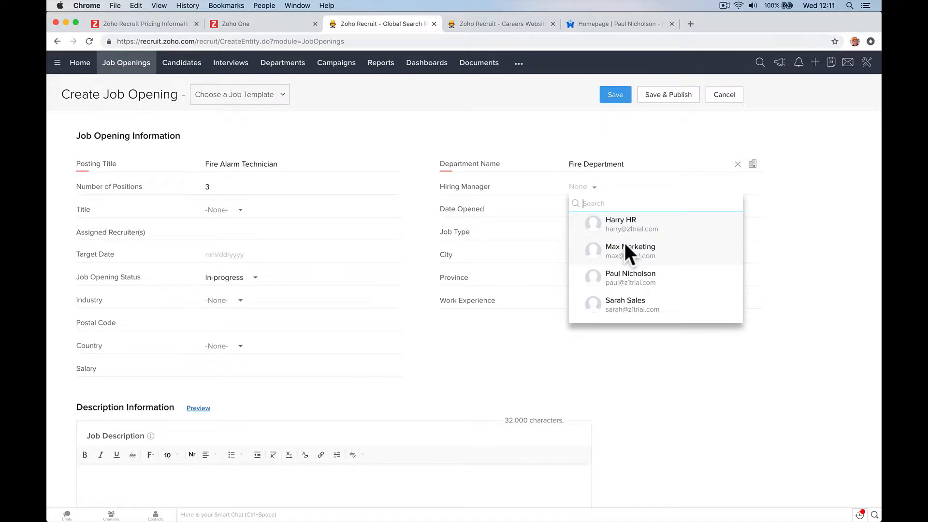
left_click(661, 224)
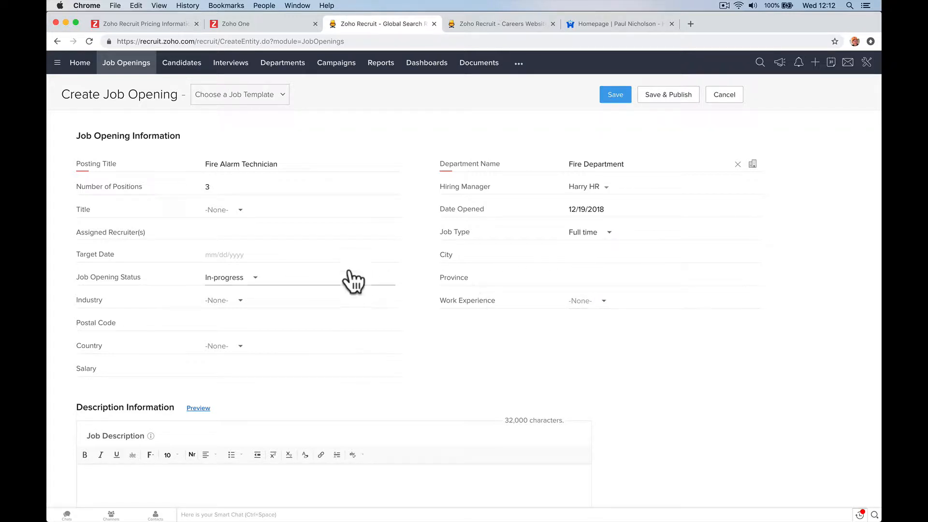
Set the job's title to Product Manager and assign the HR user as recruiter
left_click(235, 213)
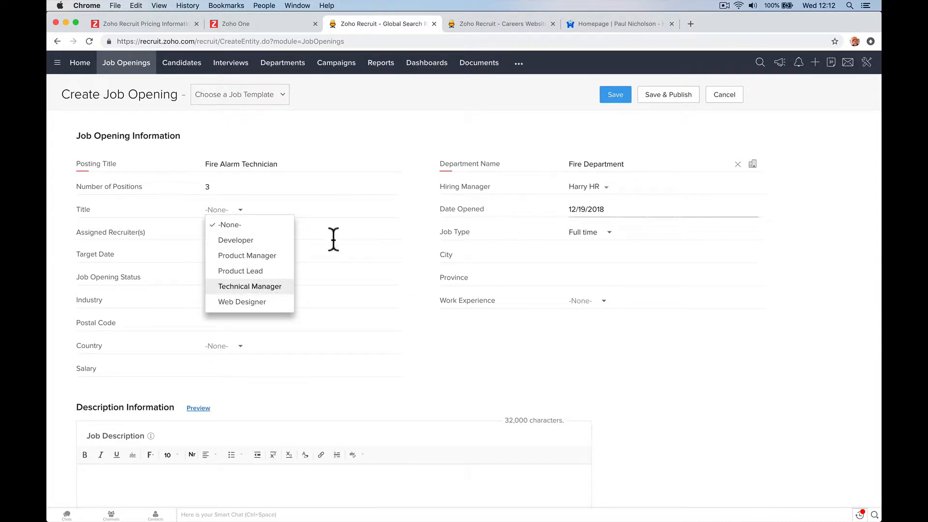
left_click(265, 256)
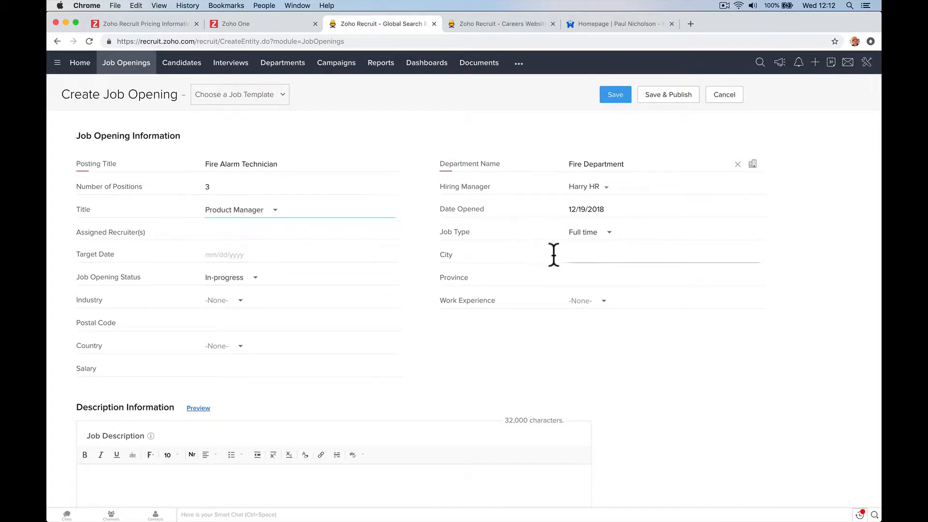
left_click(621, 216)
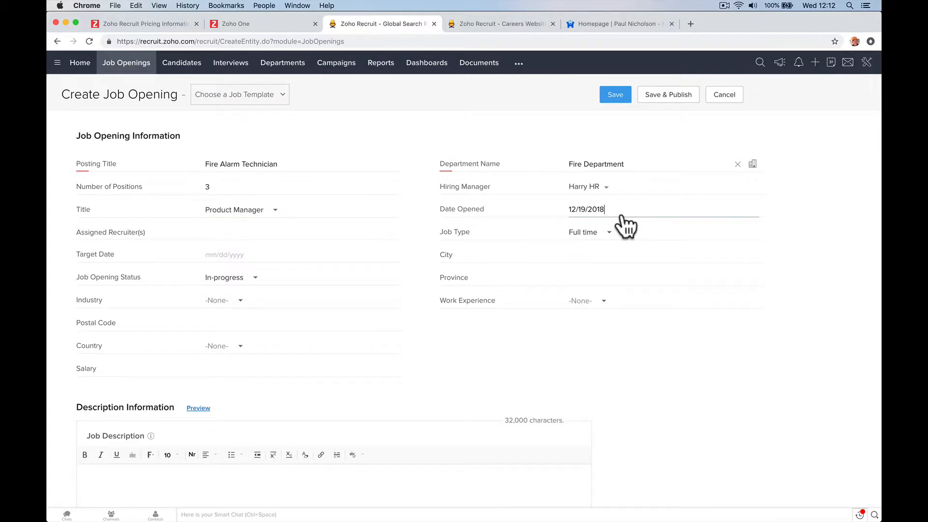
left_click(257, 233)
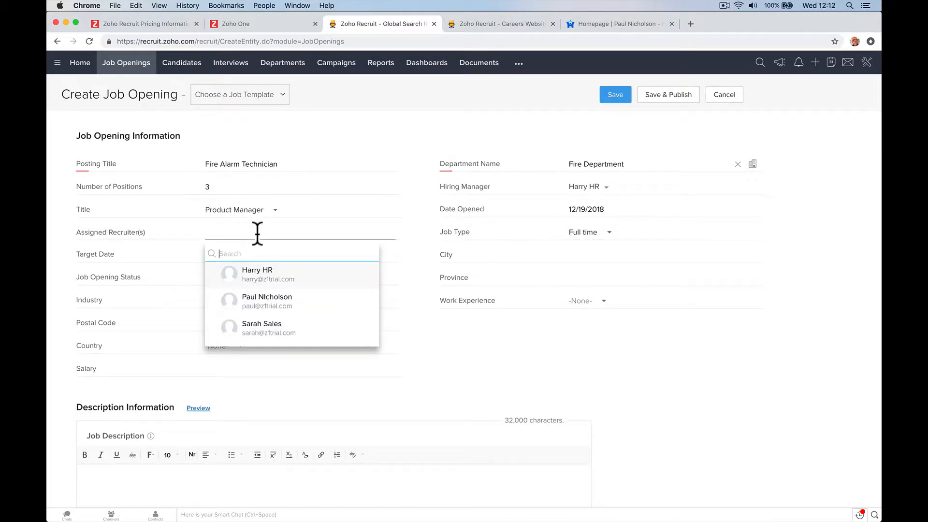
left_click(293, 273)
left_click(405, 249)
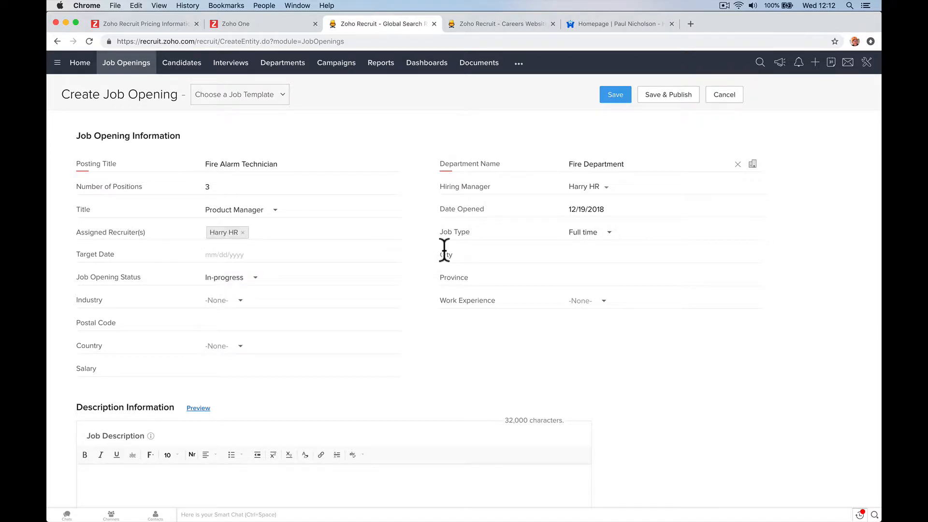
Select Full time as the job type and set the target date to 12/31/2018
left_click(610, 237)
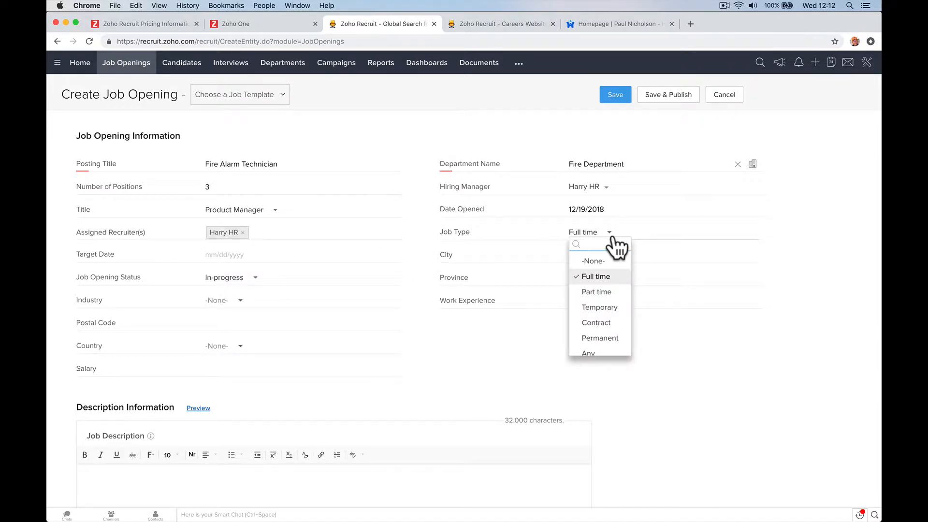
left_click(610, 277)
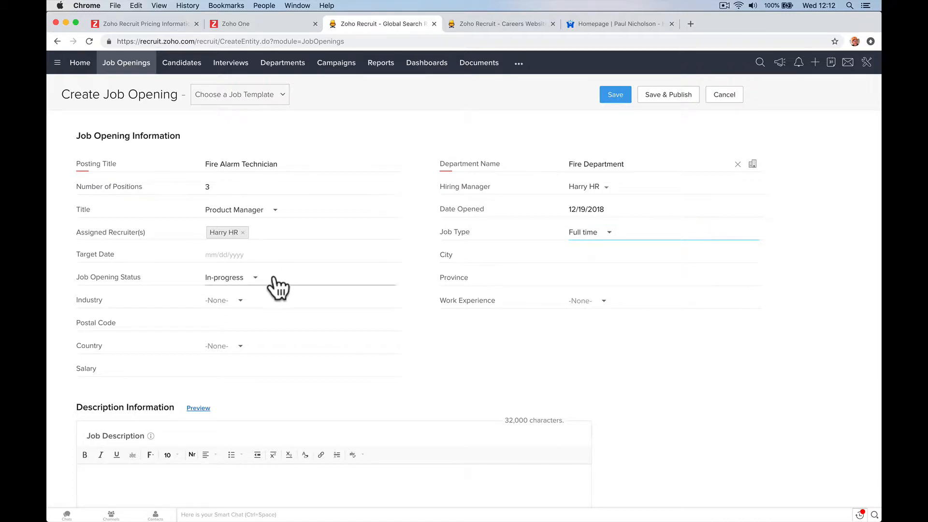
left_click(294, 261)
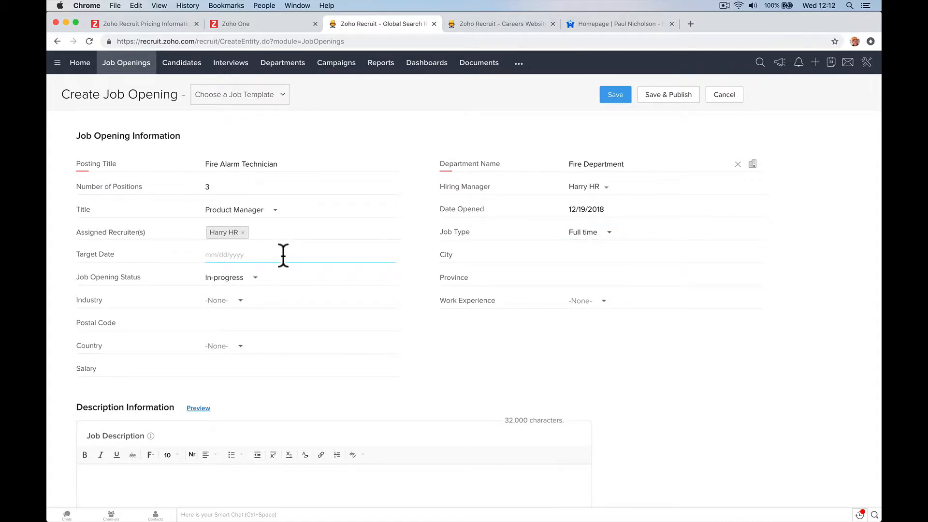
left_click(257, 255)
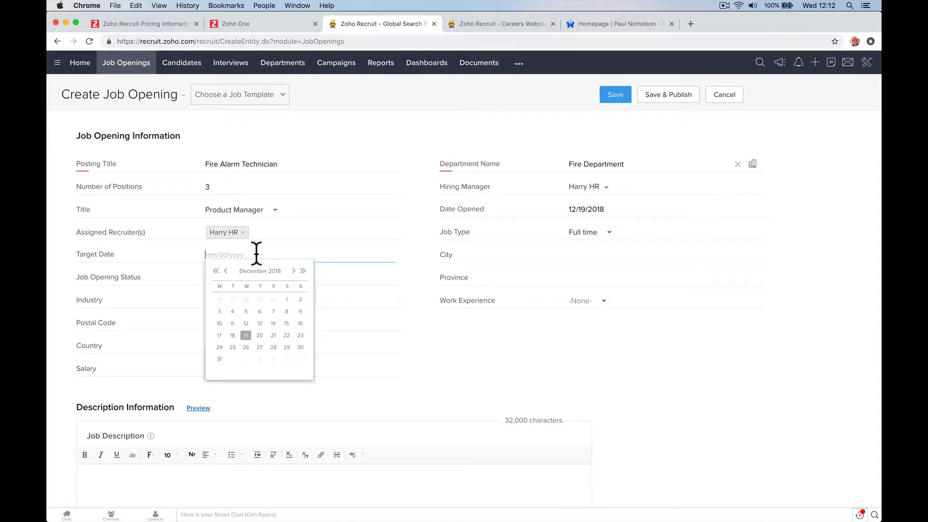
left_click(219, 359)
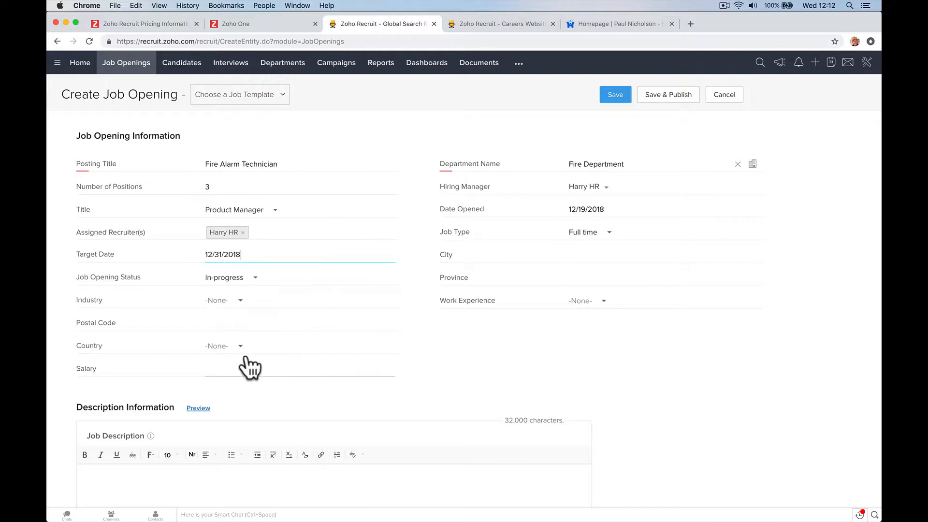
Set the city to Doncaster using the suggested match in South Yorkshire, DN1, United Kingdom
left_click(579, 256)
type("Con")
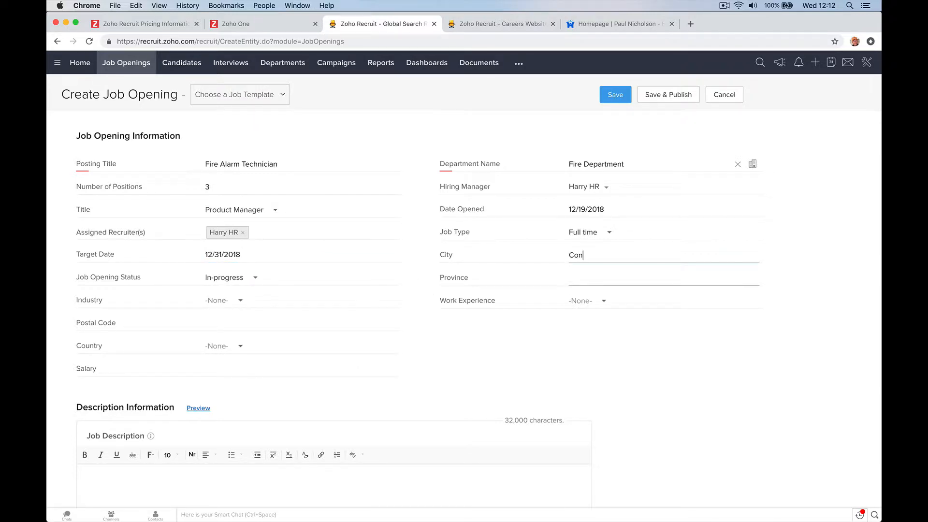
key("BackSpace")
key("BackSpace")
key("BackSpace")
type("Donc")
left_click(598, 270)
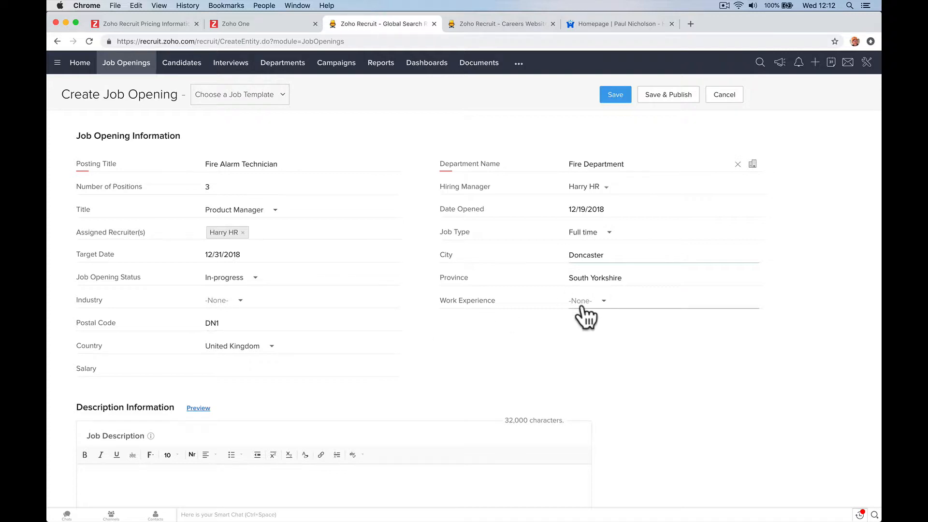
Set the industry to Repair / Maintenance Services and the required work experience to 5+ years
left_click(239, 303)
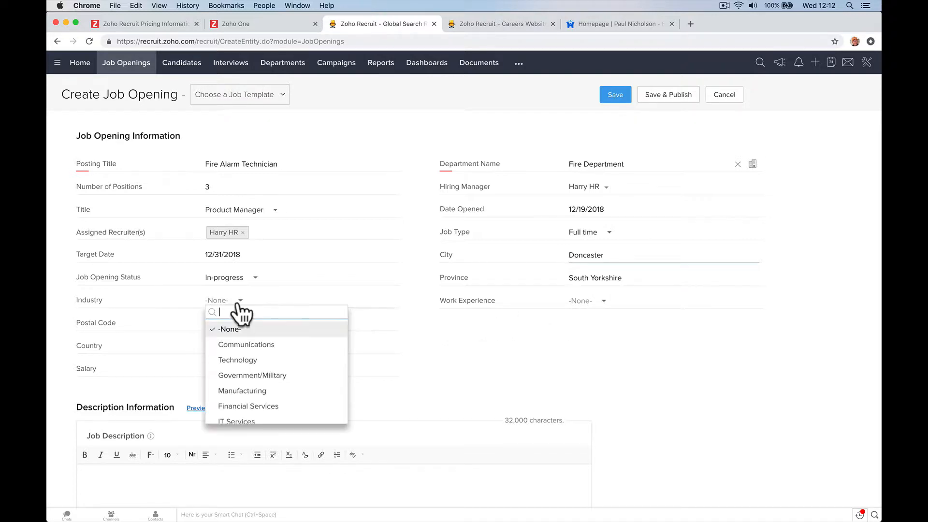
scroll(250, 360, "down", 10)
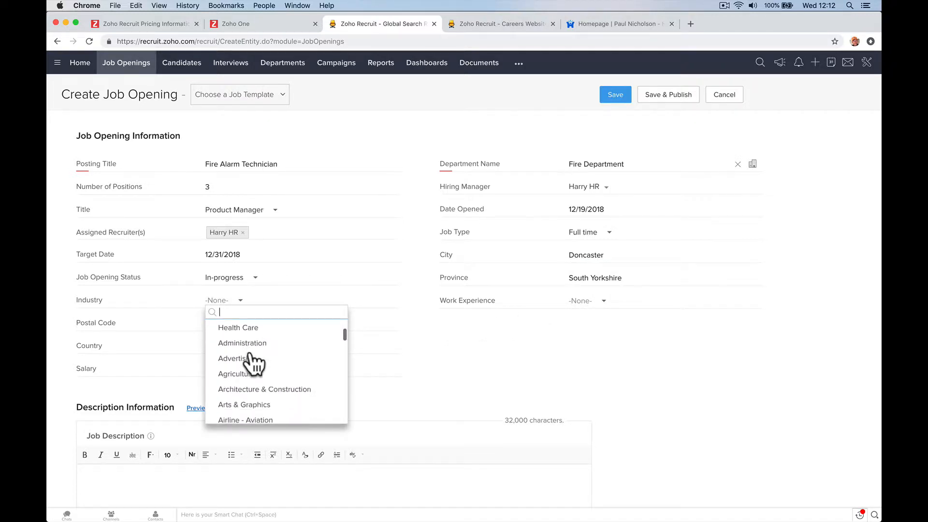
scroll(250, 362, "down", 5)
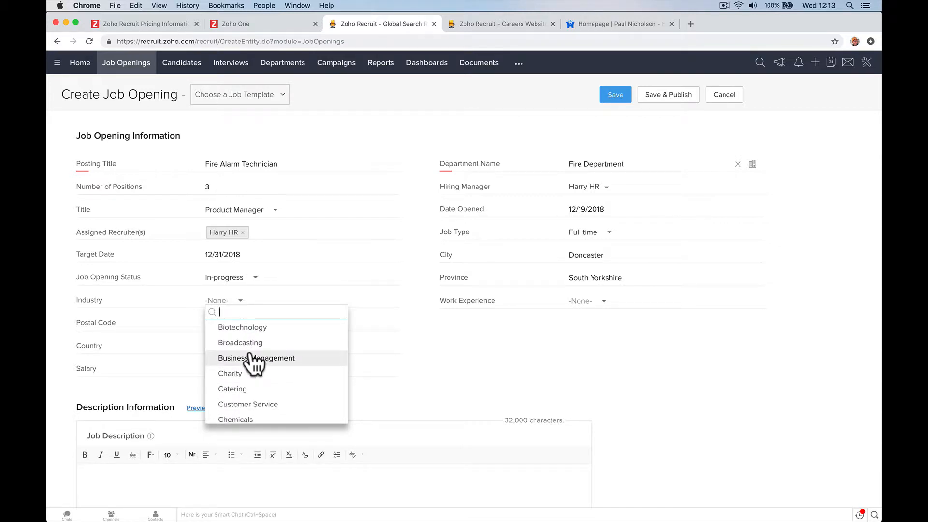
scroll(251, 361, "down", 4)
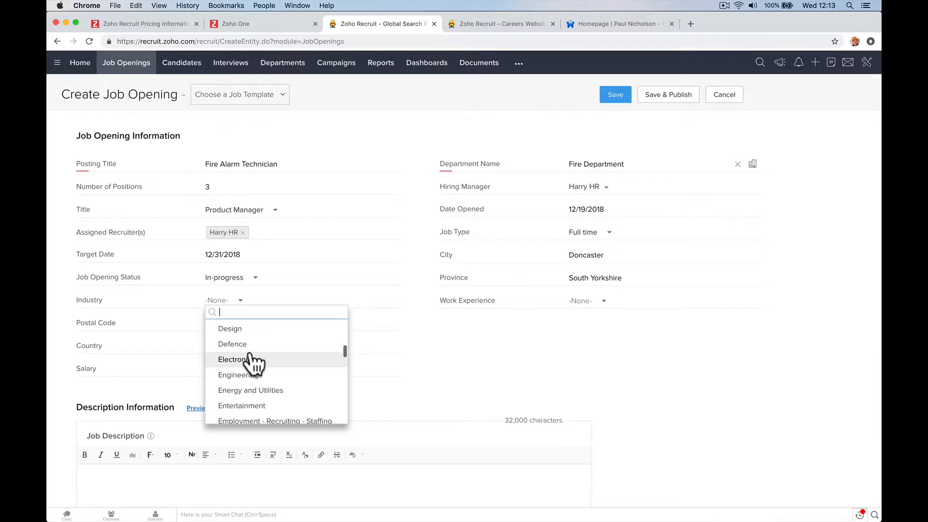
scroll(250, 362, "down", 2)
type("ser")
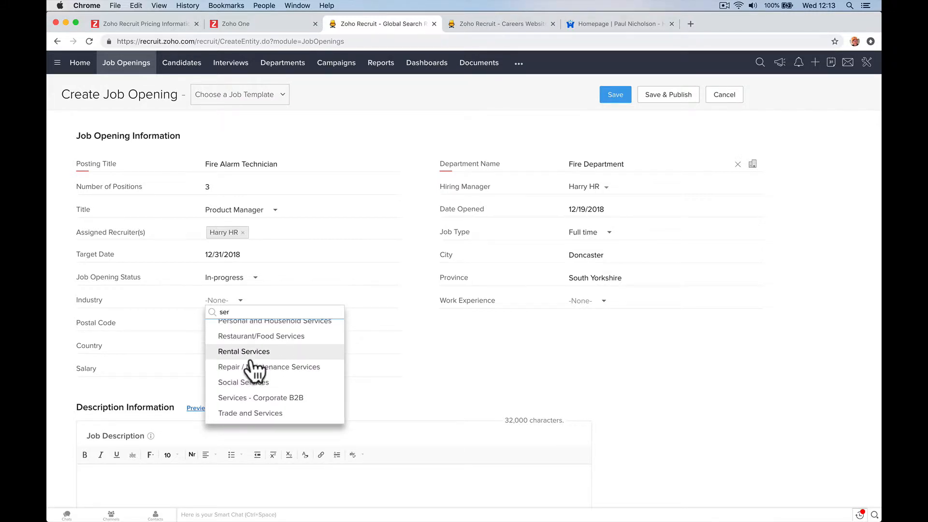
left_click(281, 371)
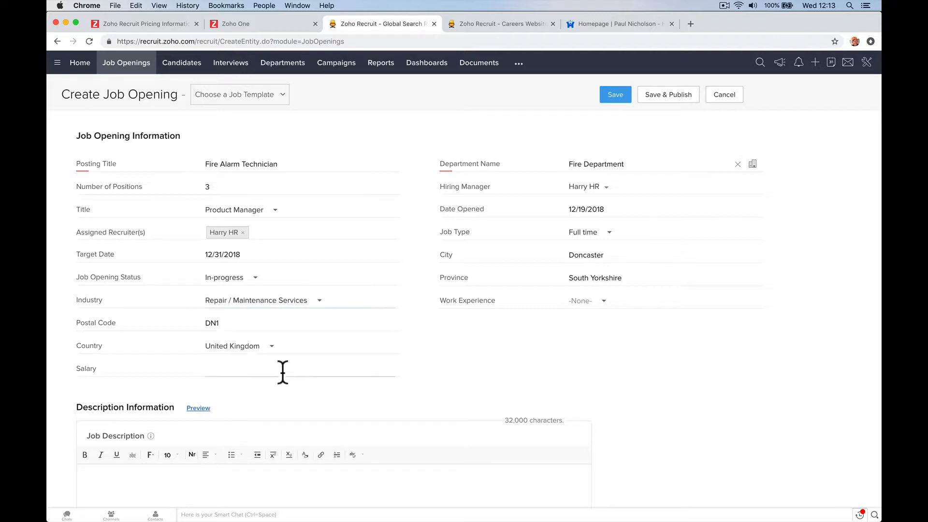
left_click(595, 307)
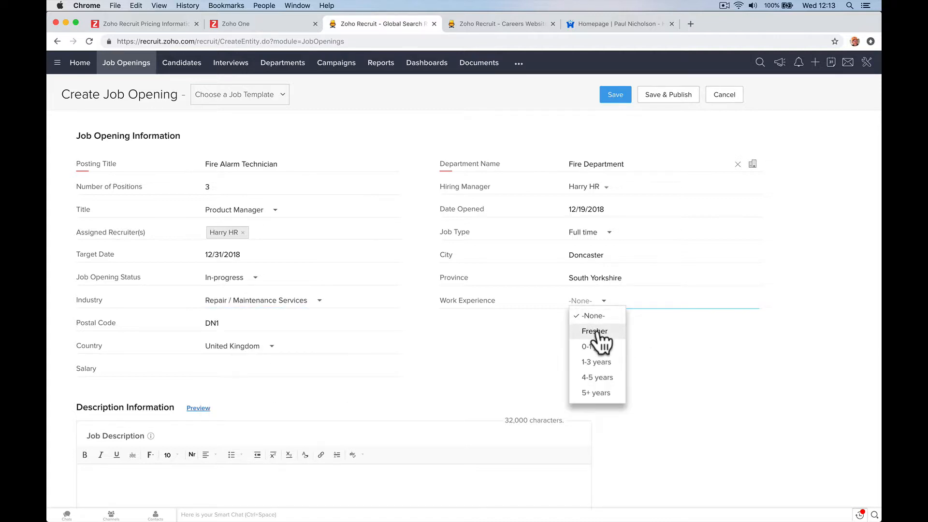
left_click(602, 392)
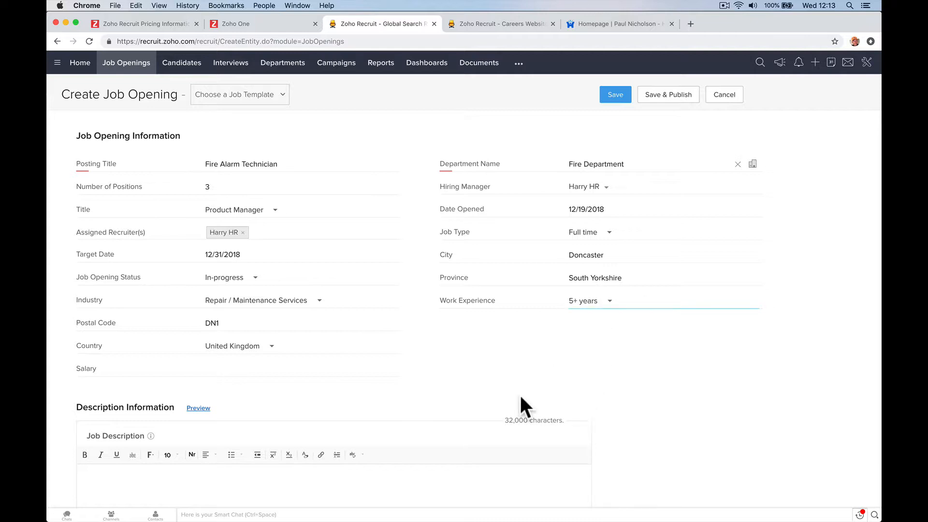
Enter the salary as "£25k to £30k Depending On Experience"
left_click(276, 370)
type("#")
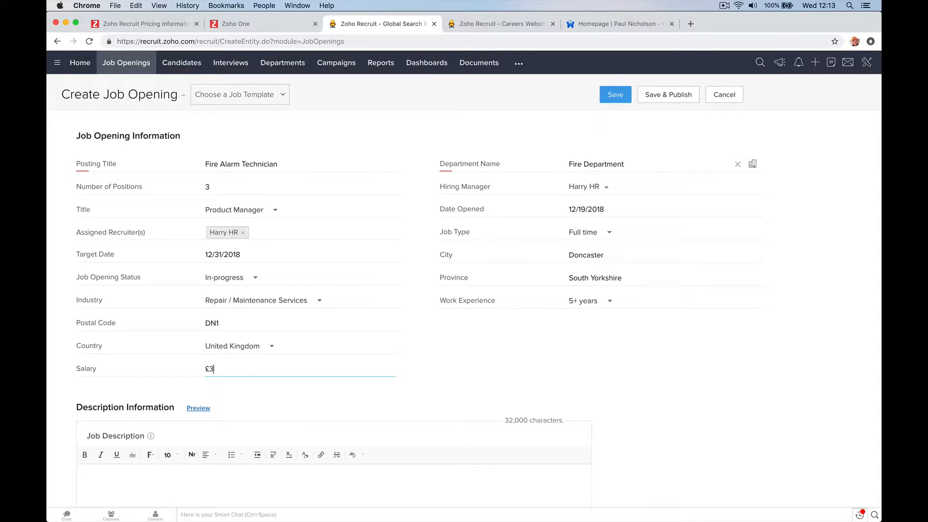
type("25k to $")
key("BackSpace")
type("£30")
type("lk")
type(" Depending ")
type("On Experience")
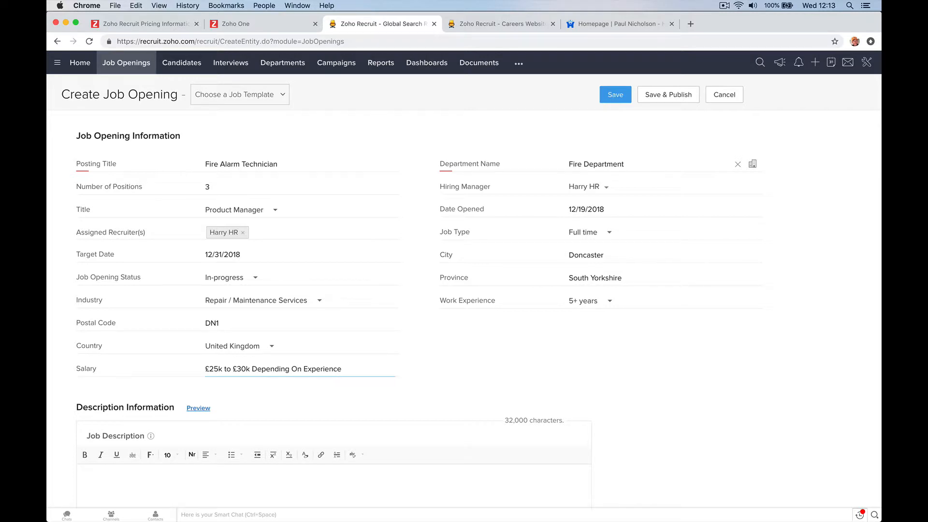
key("Tab")
scroll(320, 405, "down", 5)
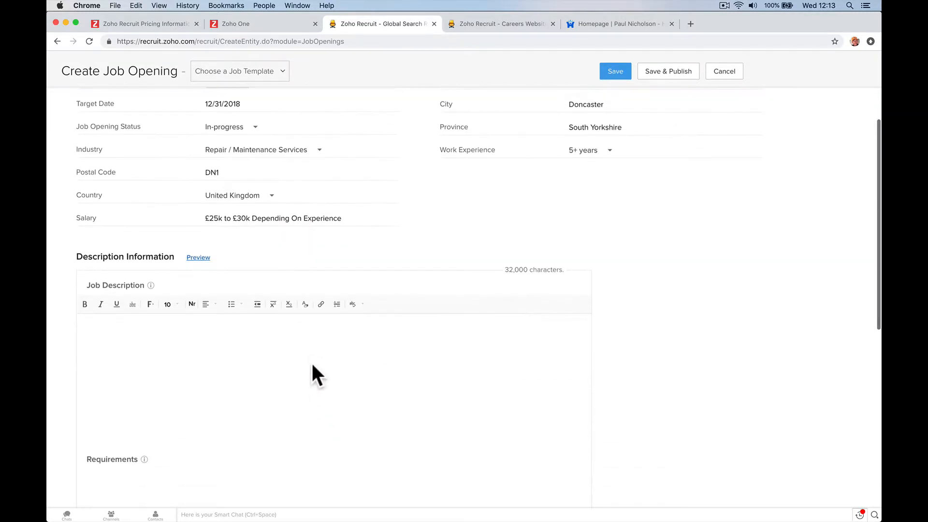
Enter "Fire Alarm Technician." and "Service, Repair, Maintenance." as the first two lines of the job description
scroll(312, 352, "down", 2)
type("F")
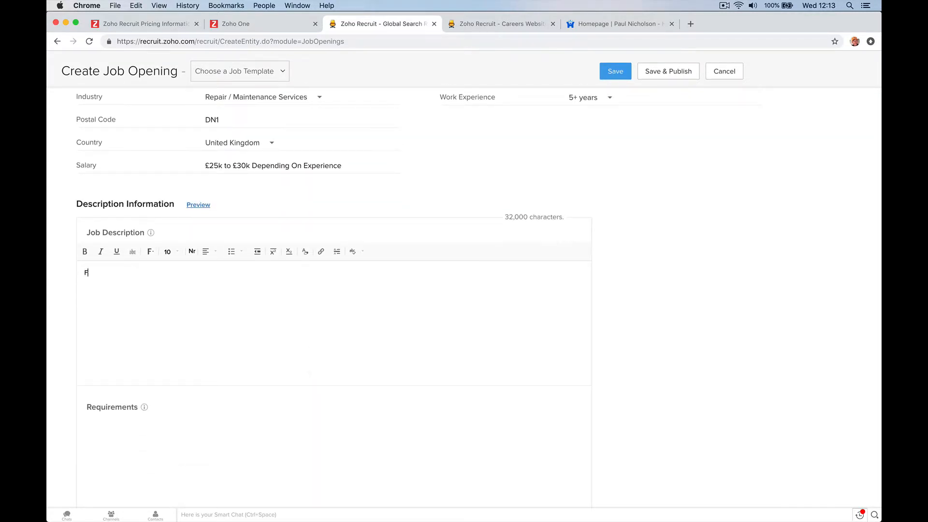
type("ire Alarm Technicina")
key("BackSpace")
key("BackSpace")
key("BackSpace")
type("ian ")
type("Service, Re")
type("pair, Maintenance.")
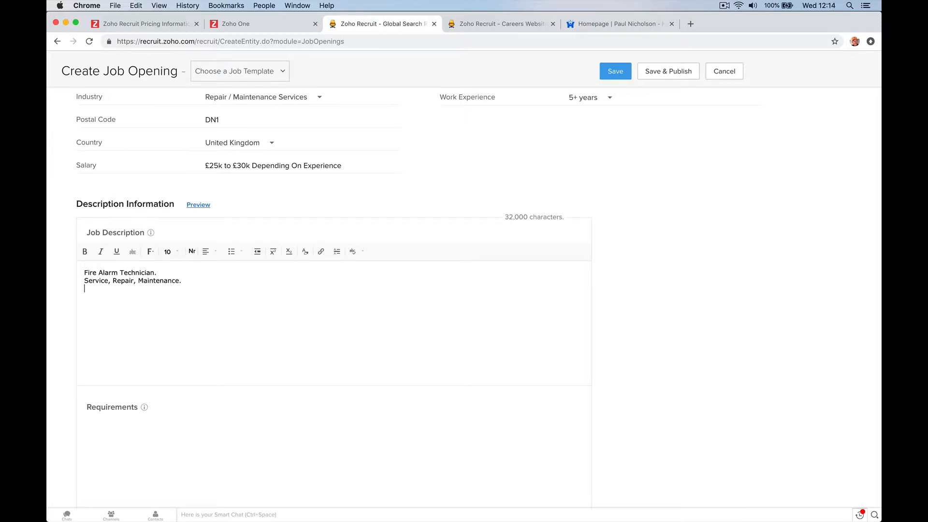
Add "Yorkshire area covered." as the third line of the job description
type("You")
type("rksho")
key("BackSpace")
key("BackSpace")
key("BackSpace")
key("BackSpace")
type("ire area covered.")
Enter "+5 Years" and "NACOSS Certified" on separate lines in the requirements
scroll(371, 368, "down", 8)
left_click(289, 277)
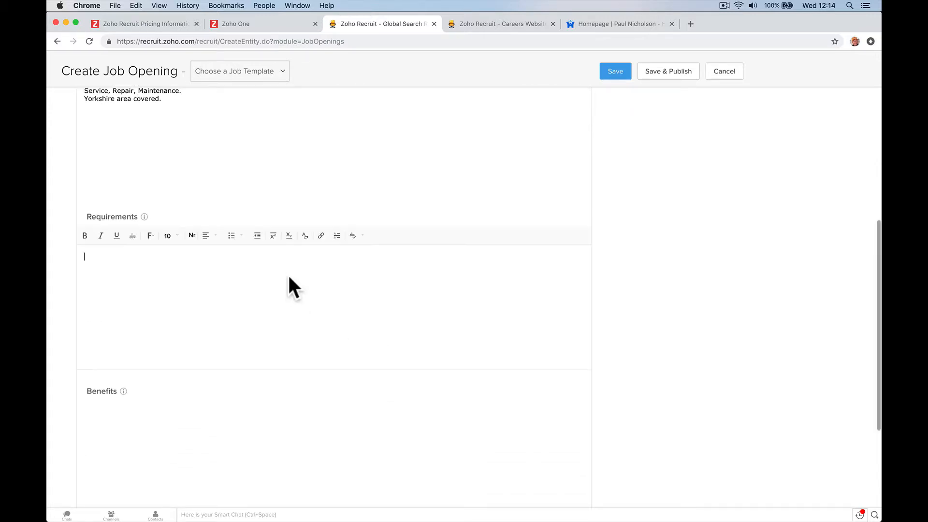
scroll(277, 166, "up", 3)
scroll(278, 166, "down", 3)
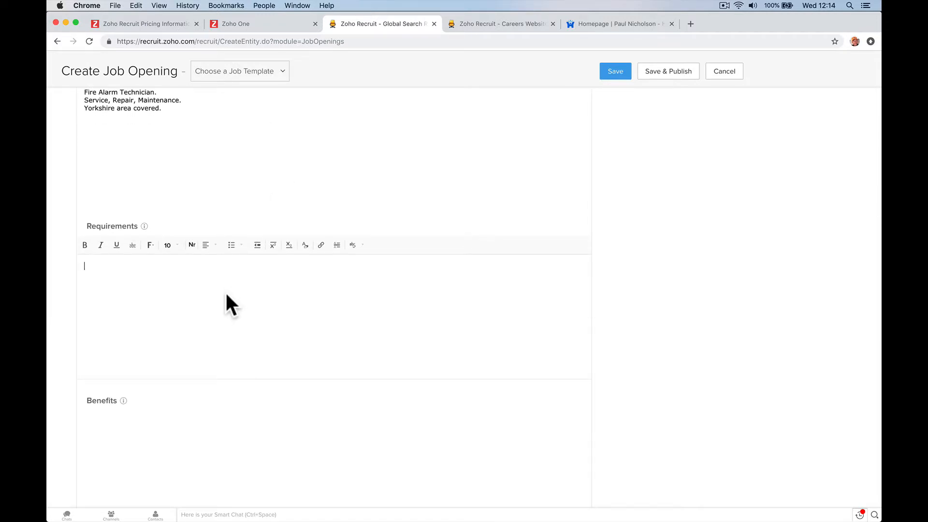
scroll(226, 295, "up", 1)
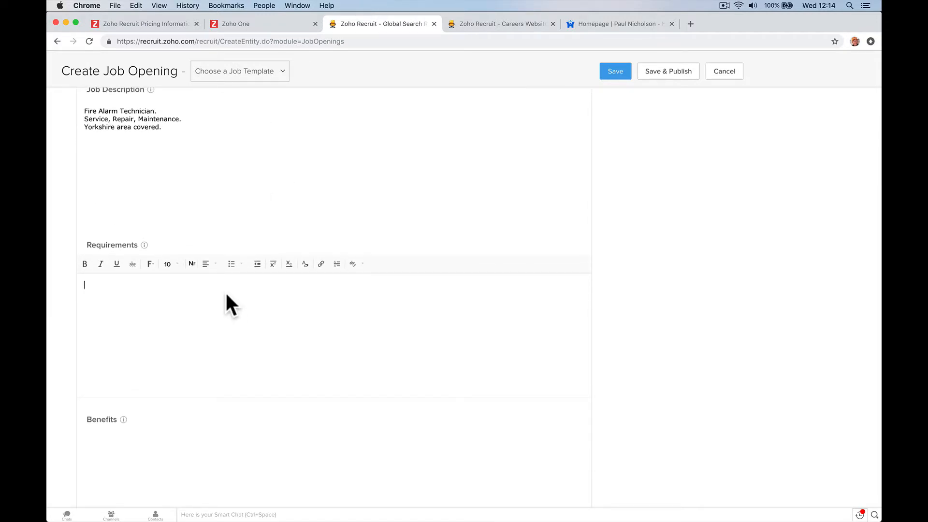
left_click(209, 207)
left_click(193, 283)
type("+5 Years ")
type("NACOSS C")
type("ertified")
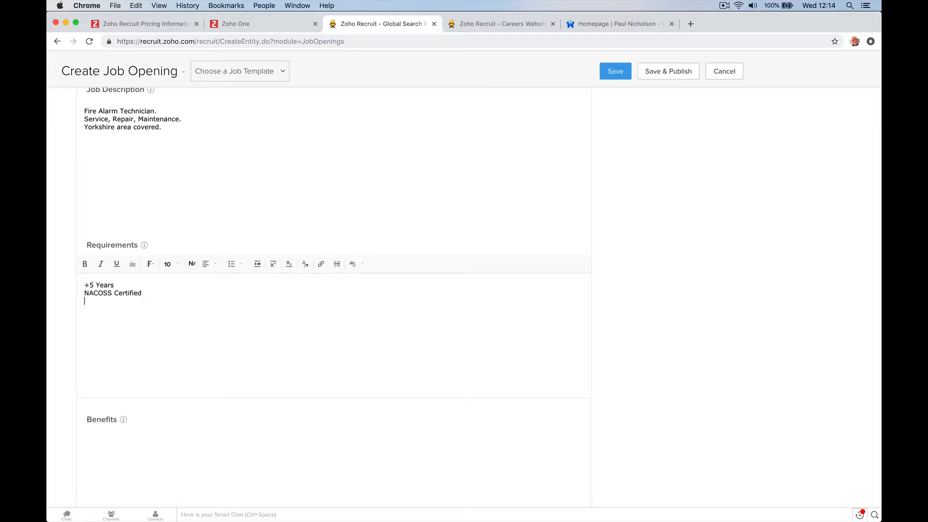
List Phone, Car and Pension on separate lines as the benefits, and save the job opening
scroll(179, 314, "down", 5)
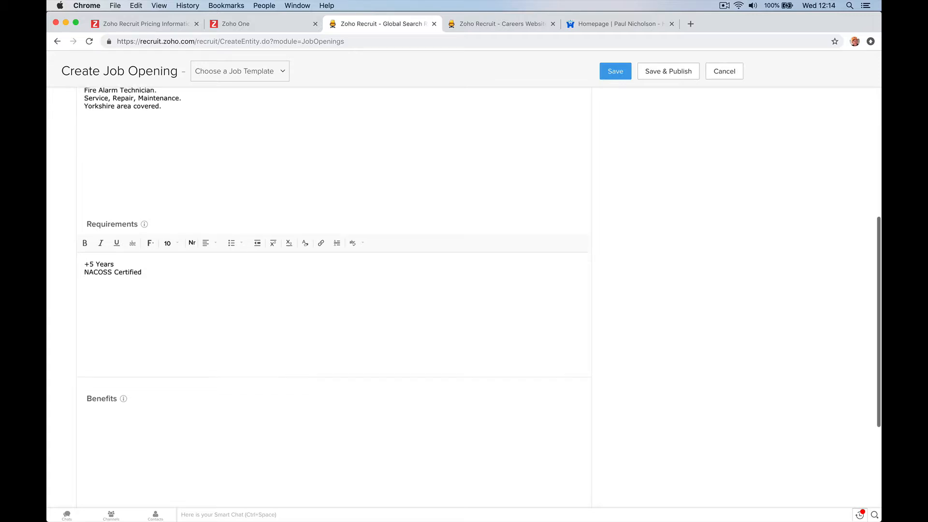
left_click(166, 344)
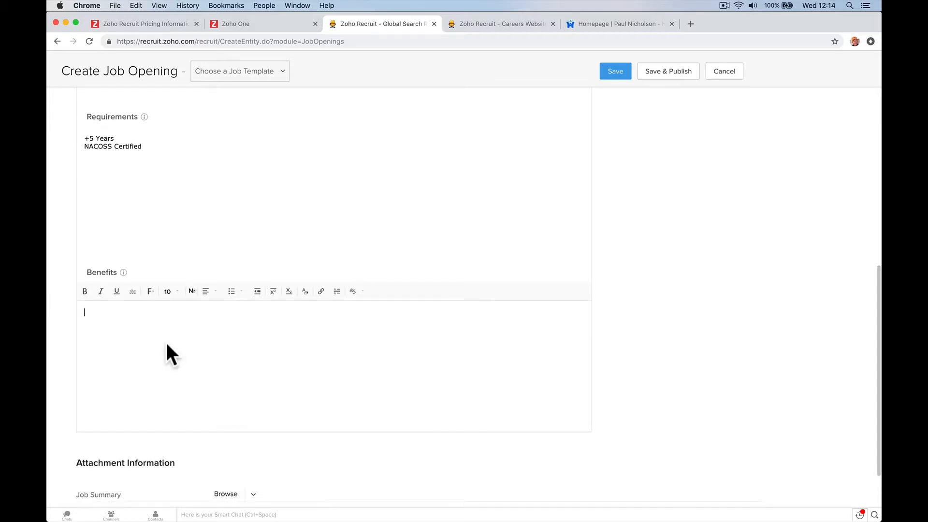
type("Phone")
key("Return")
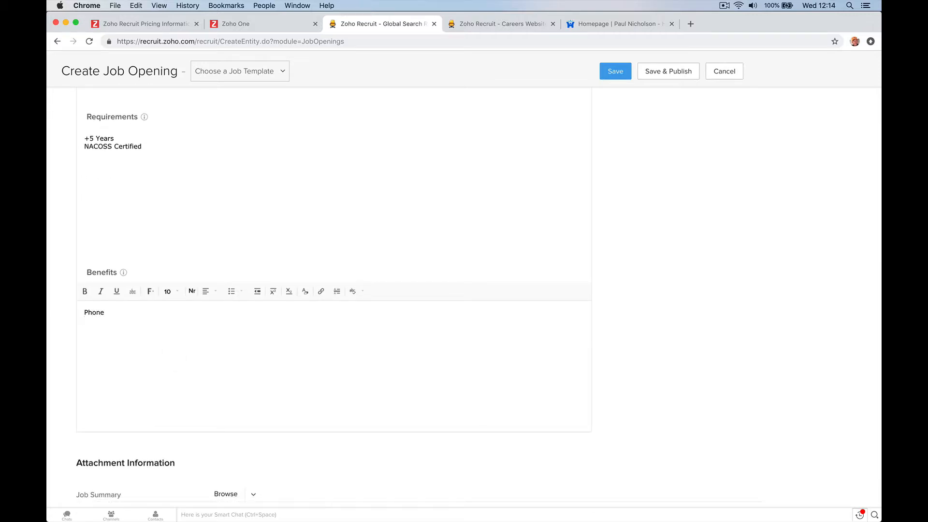
type("Car")
key("Return")
type("Reti")
key("BackSpace")
key("BackSpace")
key("BackSpace")
key("BackSpace")
type("pensin")
key("BackSpace")
key("BackSpace")
key("BackSpace")
key("BackSpace")
key("BackSpace")
key("BackSpace")
key("BackSpace")
type("Pension")
scroll(368, 319, "up", 15)
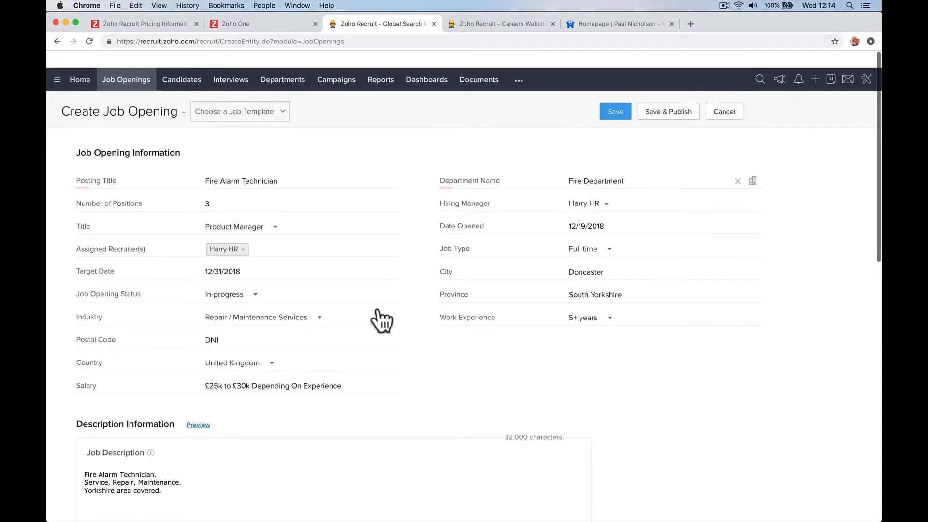
left_click(617, 96)
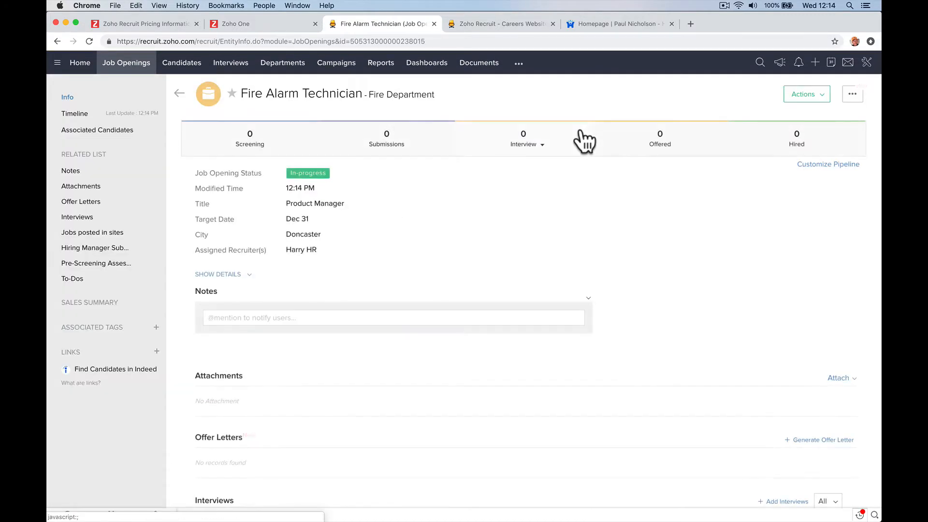
Try to publish the Fire Alarm Technician job opening, and accept the notice to open it for editing
left_click(855, 97)
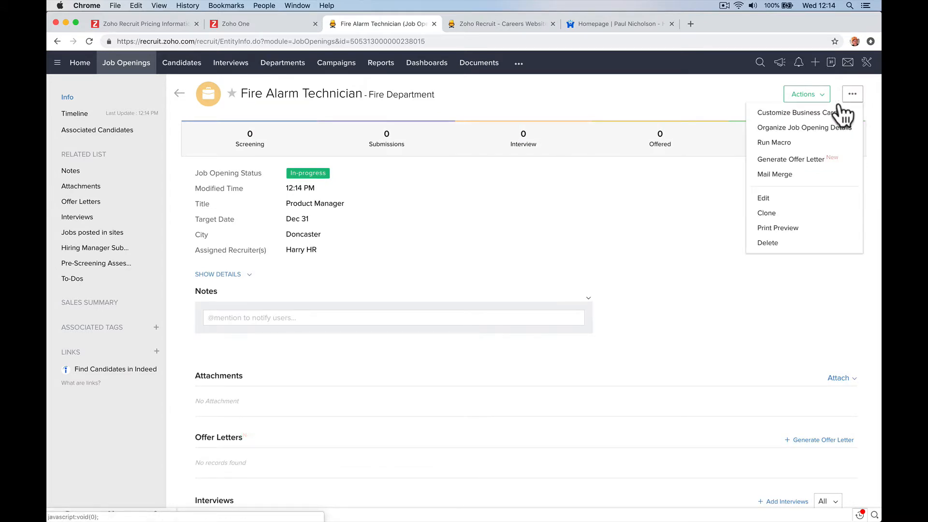
left_click(802, 96)
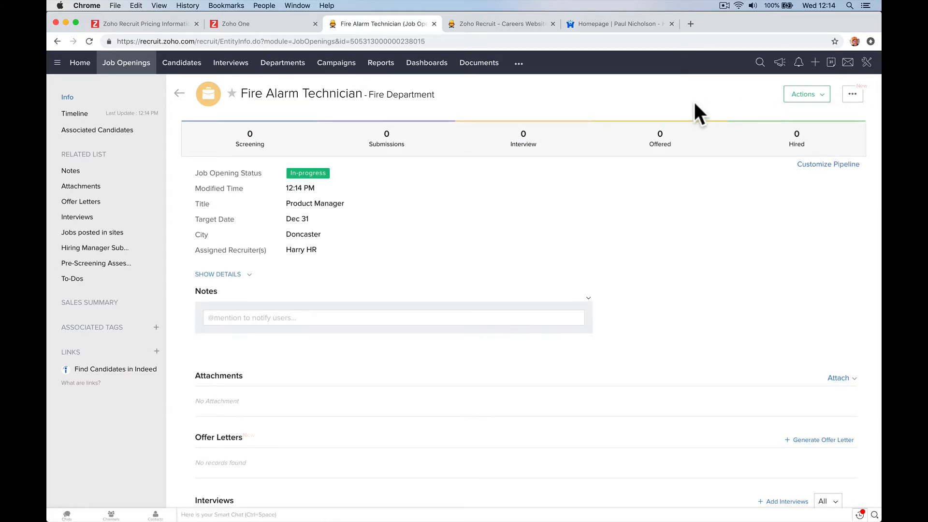
scroll(690, 158, "down", 10)
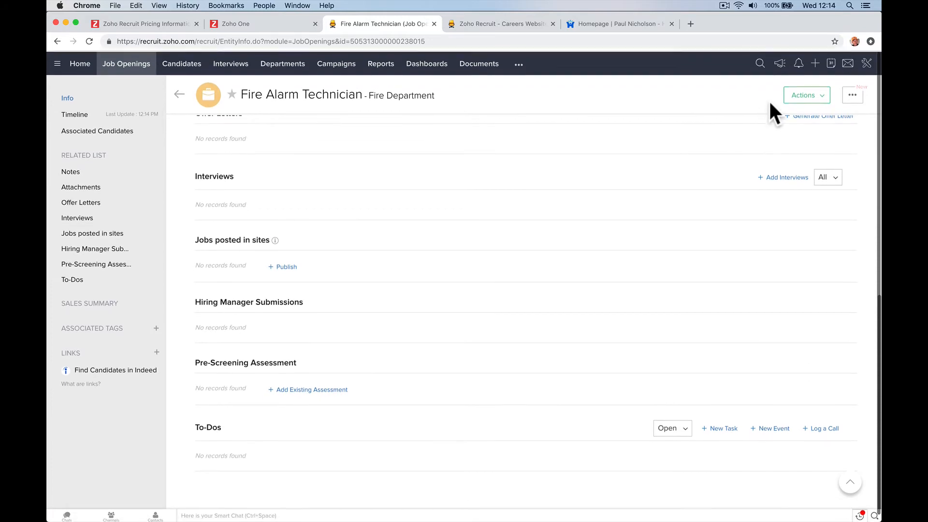
left_click(805, 96)
left_click(777, 144)
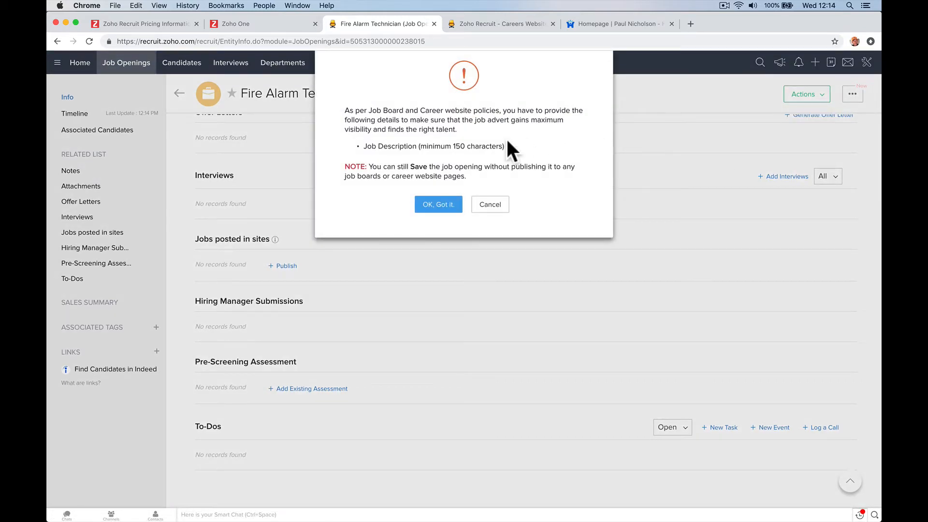
left_click(439, 203)
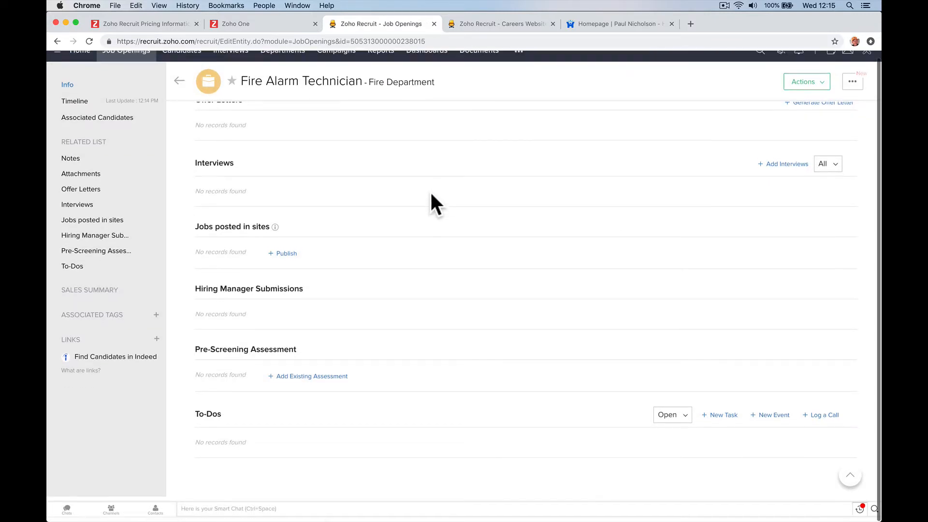
Copy the first line of the job description and search Google in a new tab for "fire alarm technician job description"
scroll(431, 201, "down", 6)
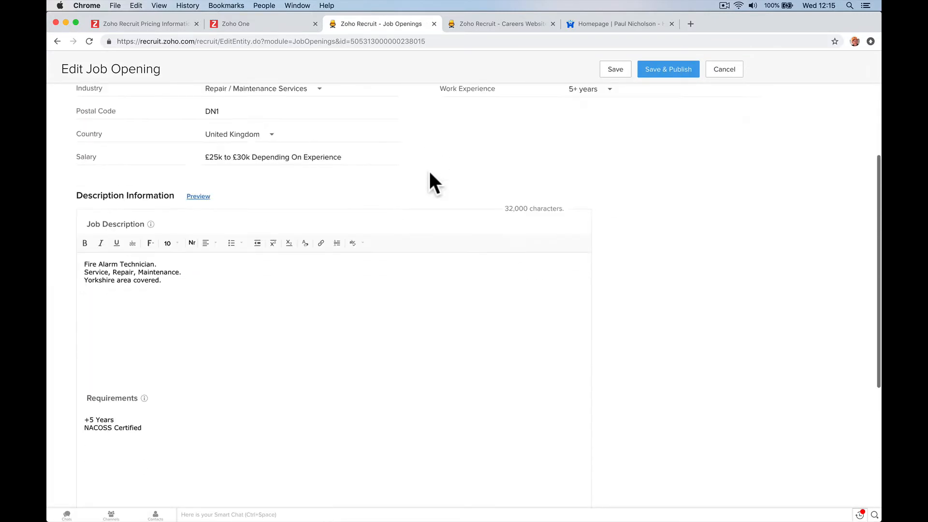
left_click(228, 185)
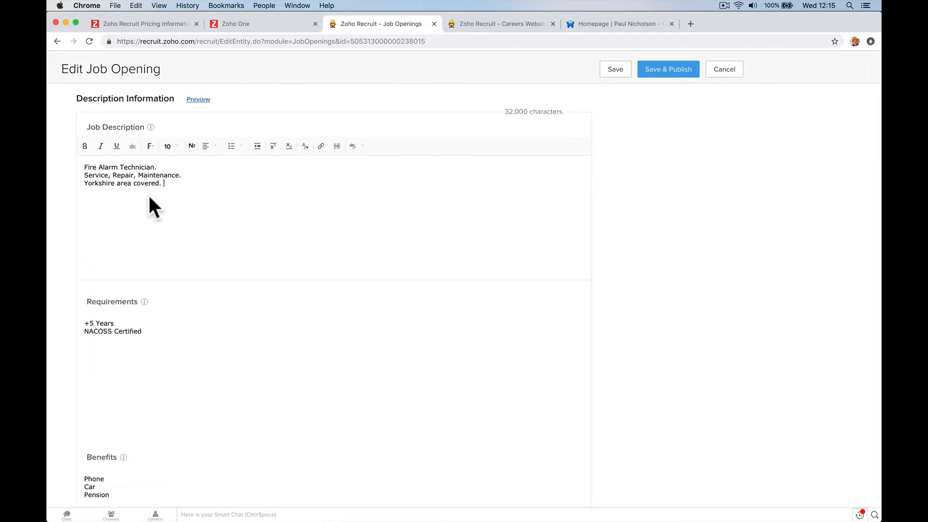
scroll(145, 193, "up", 1)
triple_click(136, 180)
key("super+c")
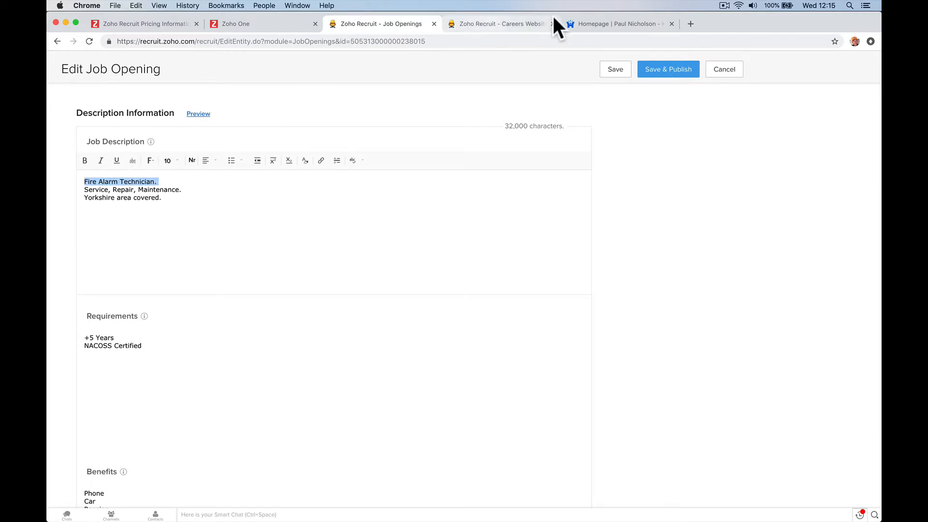
left_click(690, 24)
key("super+v")
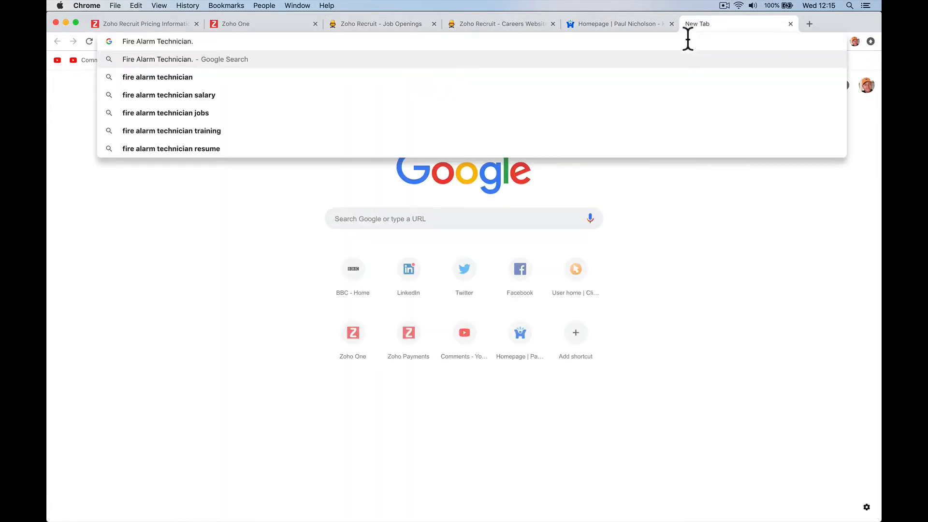
key("BackSpace")
type("job desc")
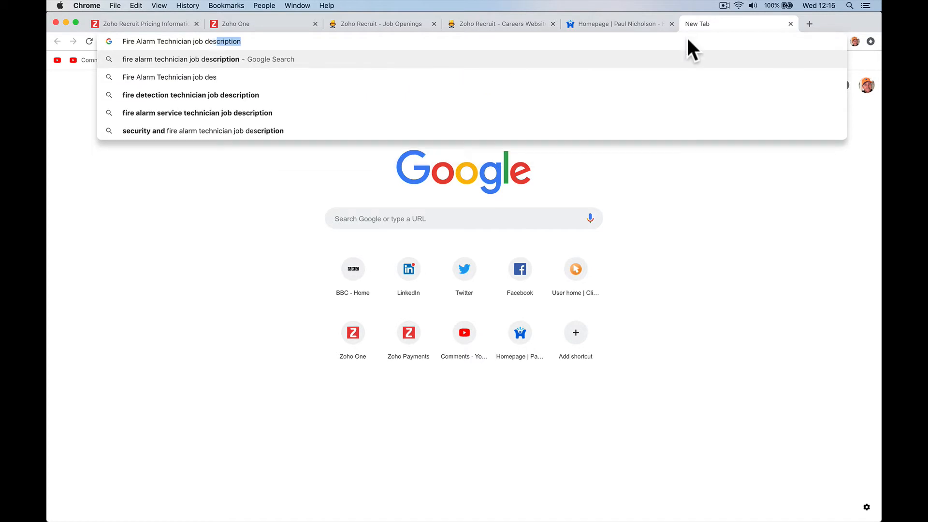
key("Return")
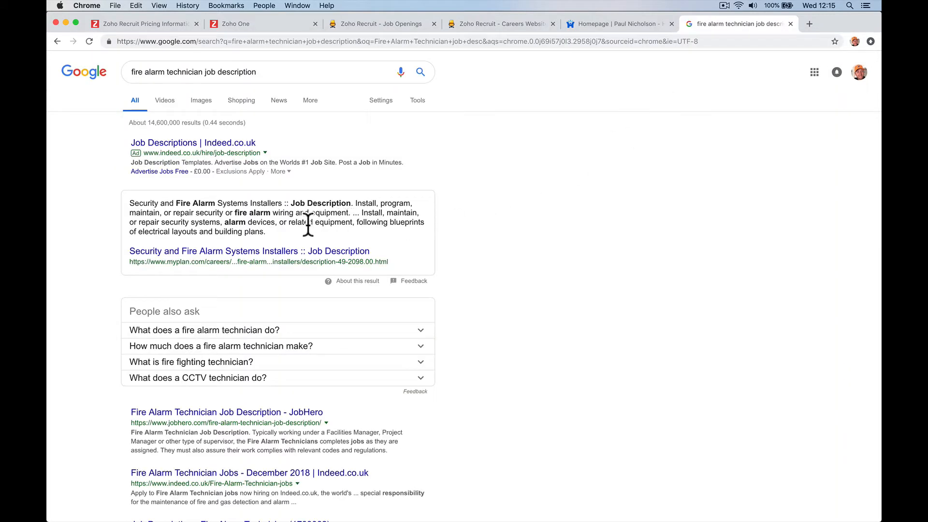
Copy the featured Security and Fire Alarm Systems Installers description from the search results and paste it below the existing job description text
left_click_drag(267, 232, 128, 197)
key("super+c")
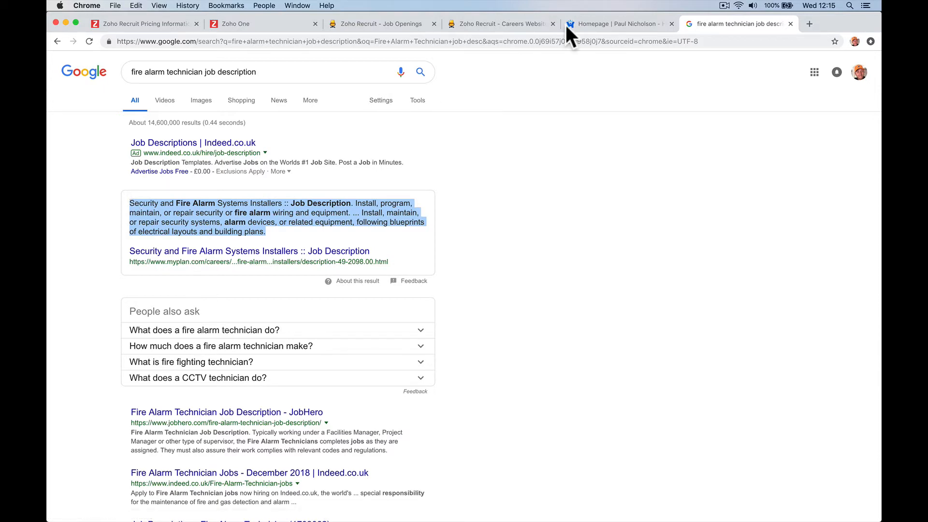
left_click(580, 26)
left_click(452, 25)
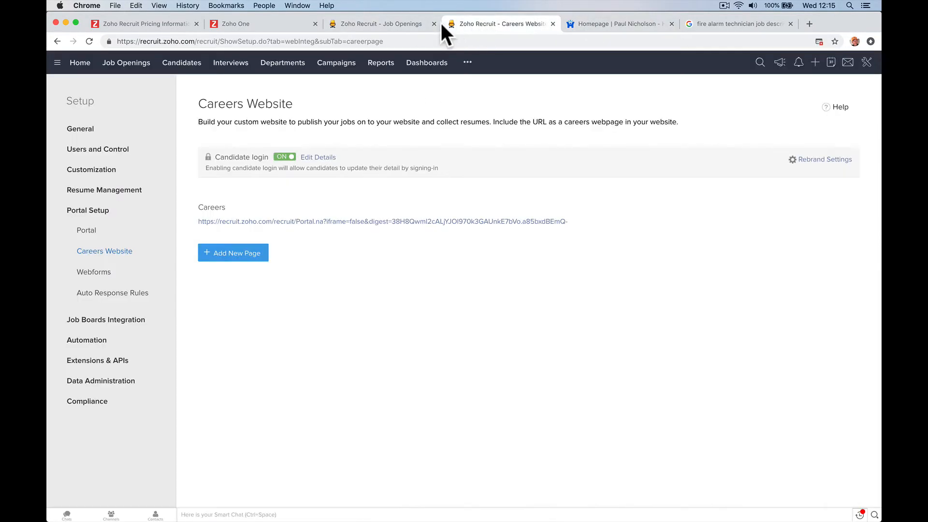
left_click(393, 24)
left_click(254, 204)
key("super+v")
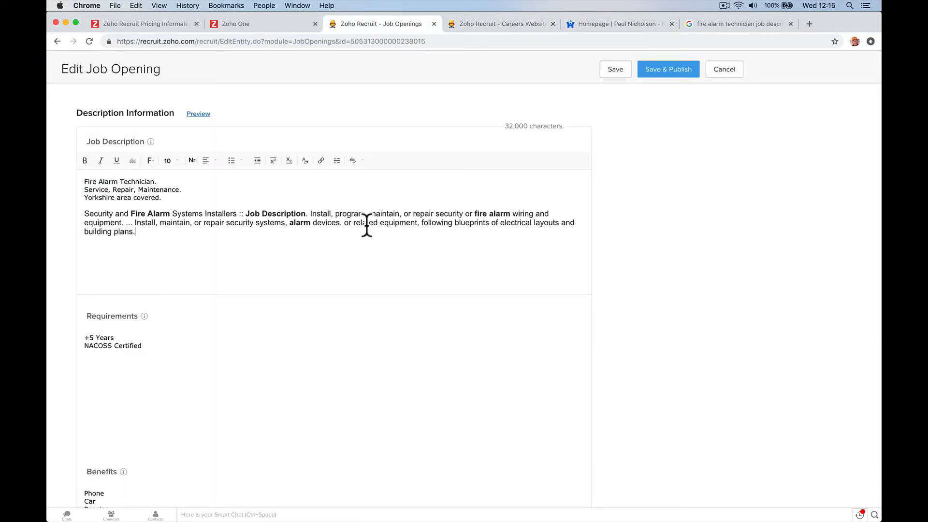
Save the job opening for publishing, with Publish in Website as the job board and Candidate Application as the candidate form
left_click(670, 70)
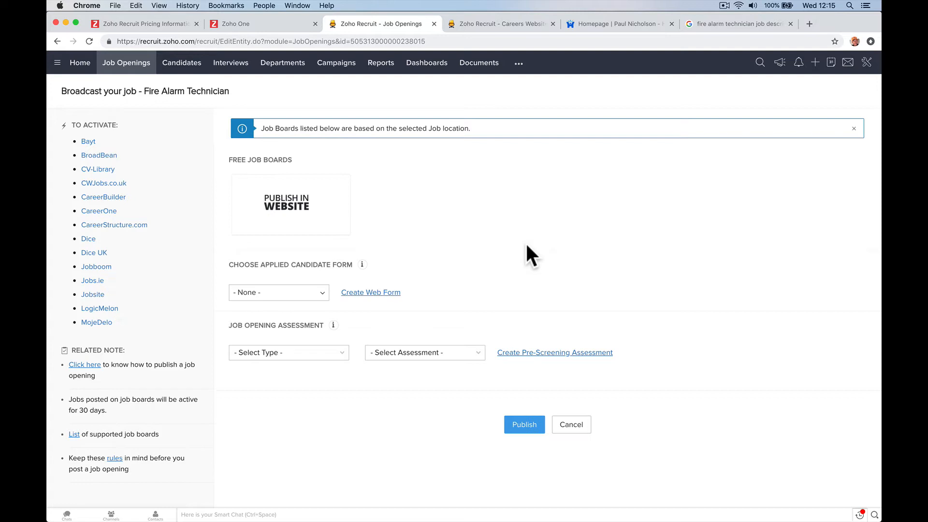
left_click(322, 215)
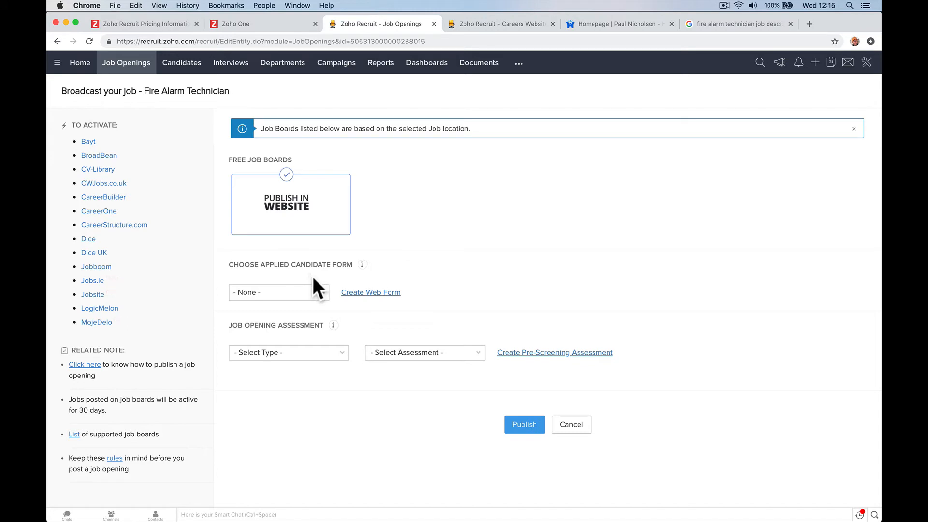
left_click(302, 293)
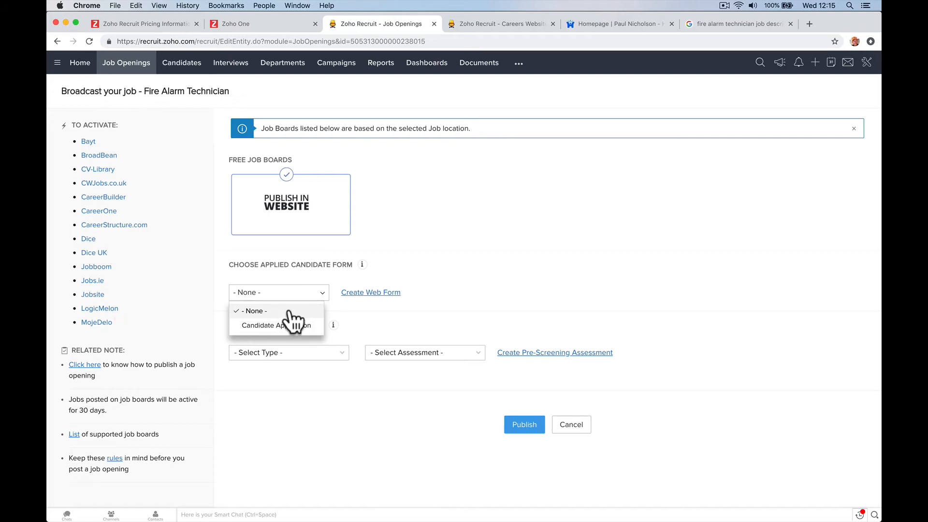
left_click(280, 325)
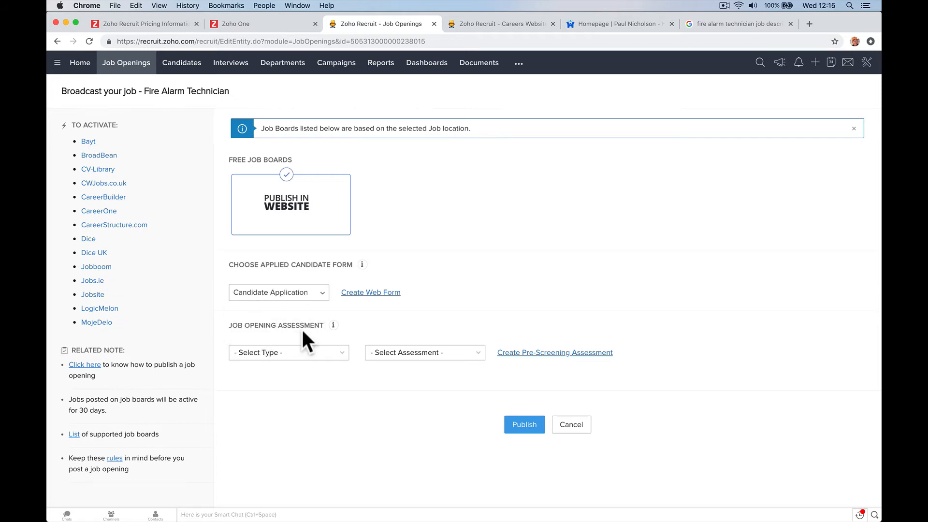
Set the job opening assessment type to General and check the available assessments
left_click(315, 353)
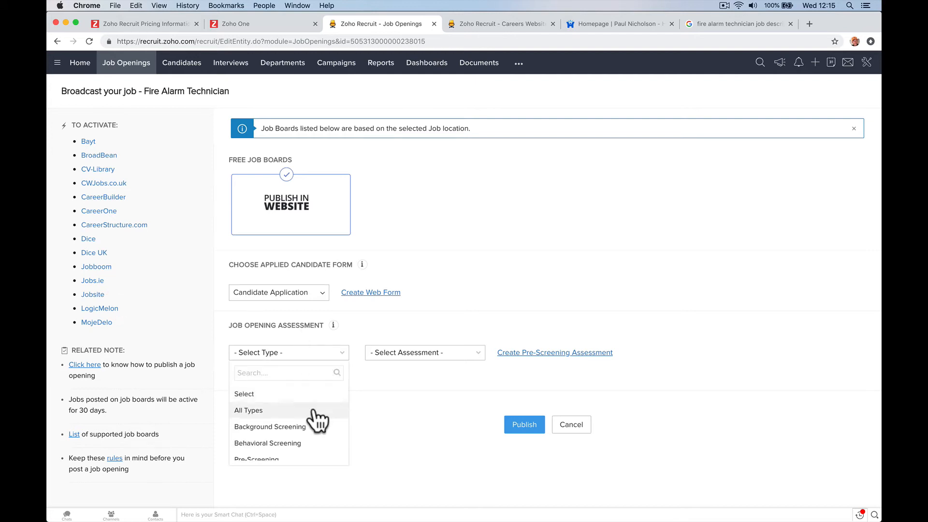
scroll(315, 439, "down", 2)
scroll(316, 439, "up", 2)
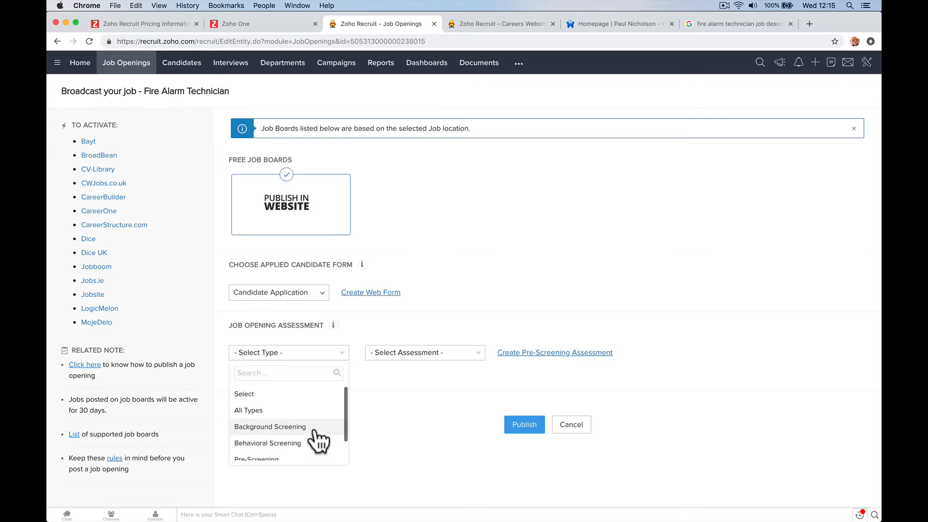
scroll(317, 440, "down", 4)
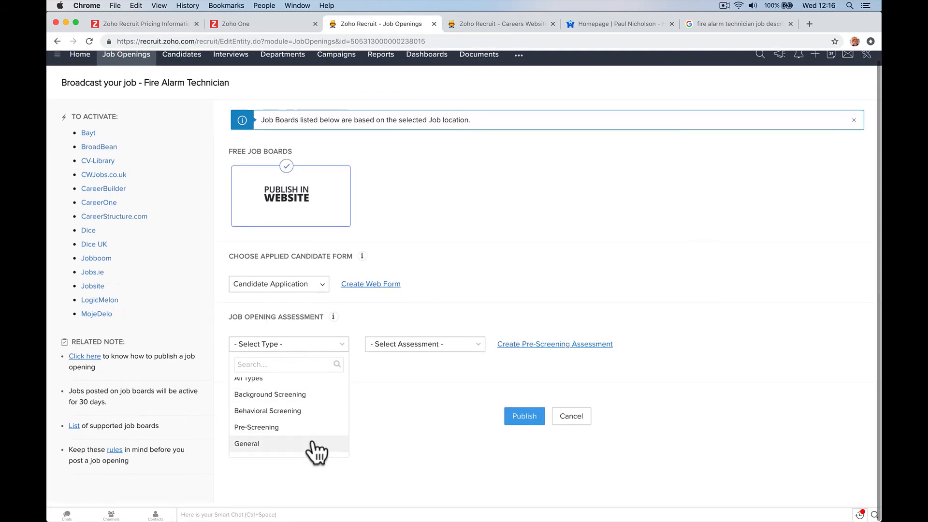
left_click(313, 443)
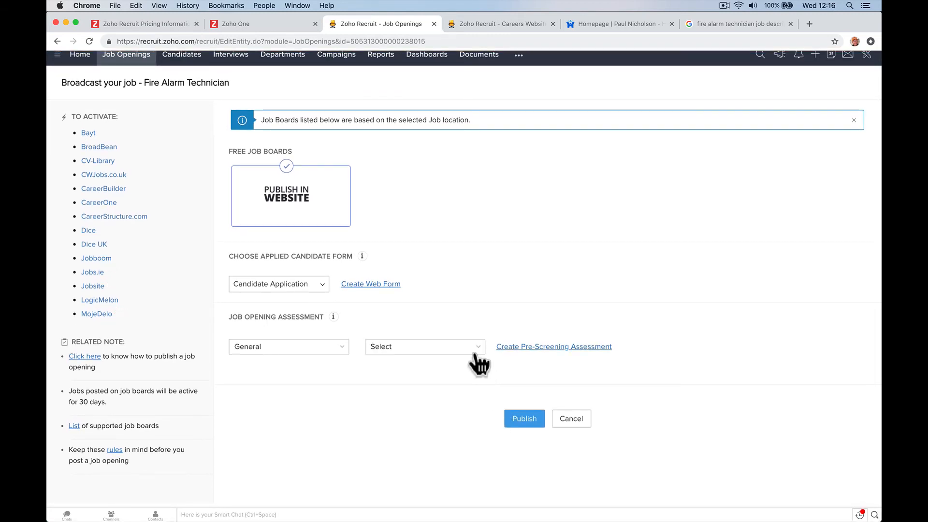
left_click(471, 352)
left_click(472, 377)
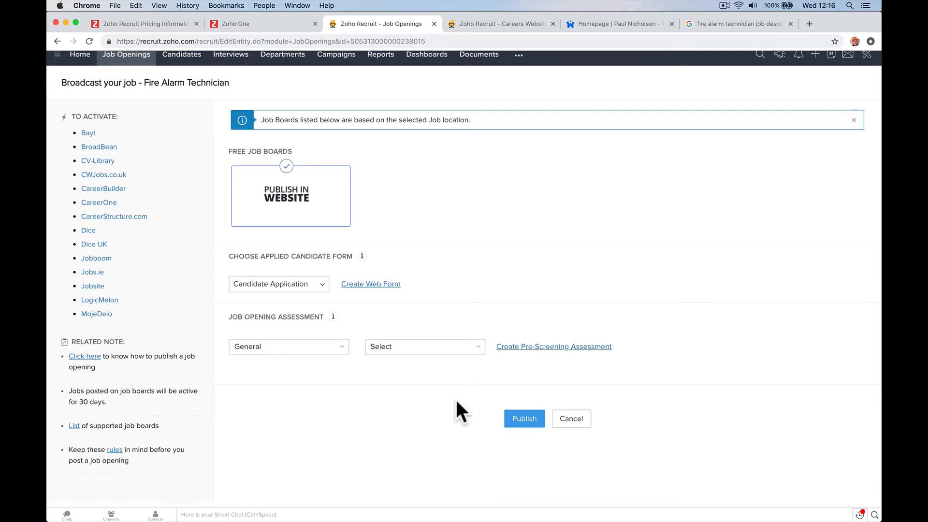
Publish the Fire Alarm Technician job to the website and finish the broadcast
left_click(520, 418)
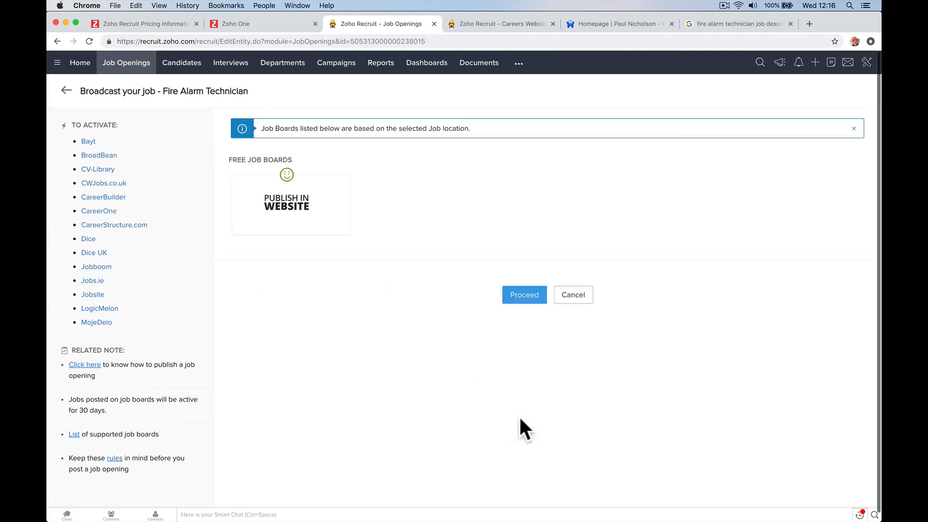
left_click(512, 294)
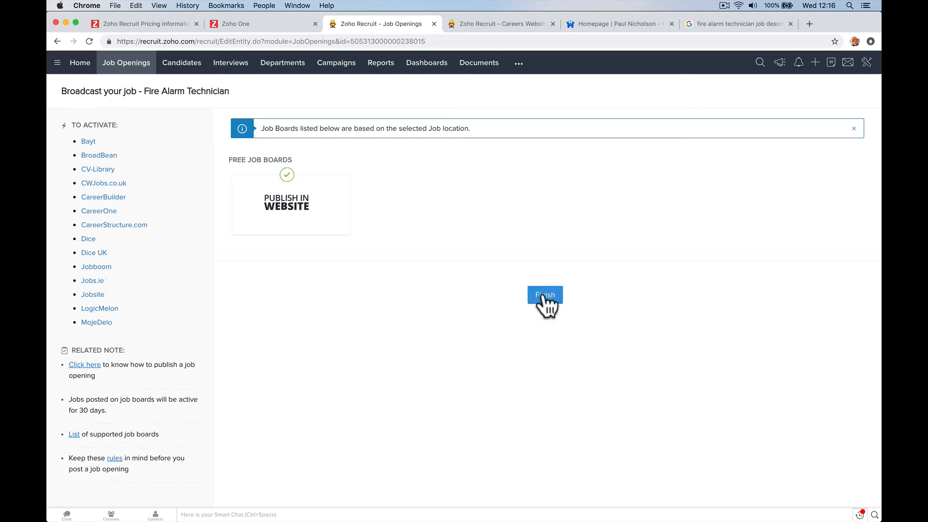
left_click(544, 296)
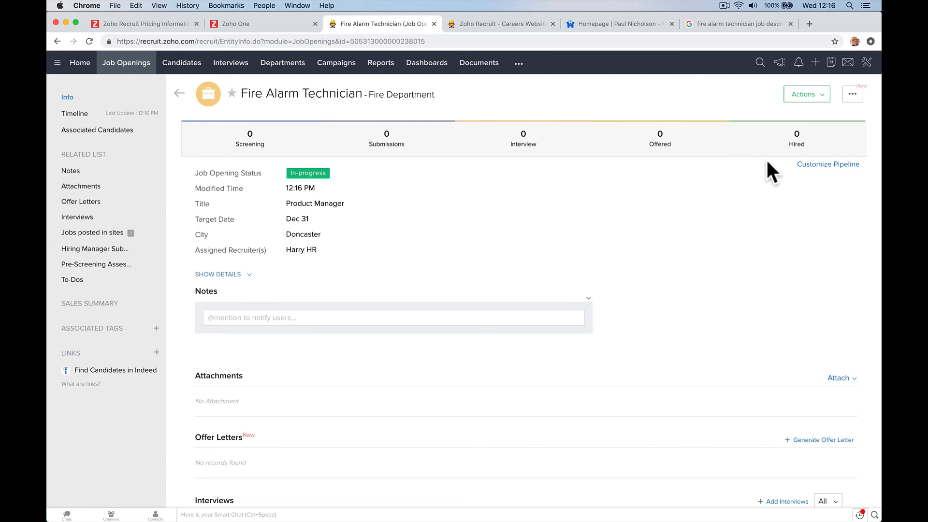
left_click(852, 95)
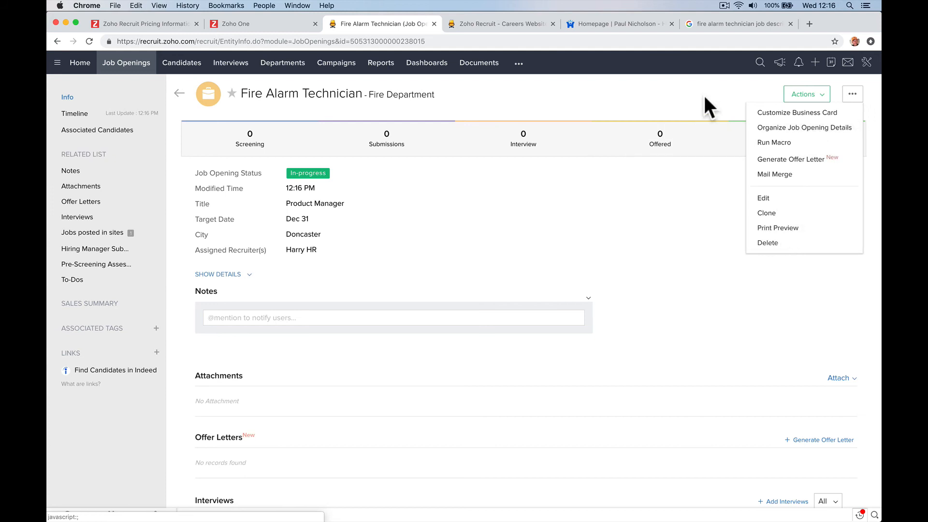
left_click(818, 96)
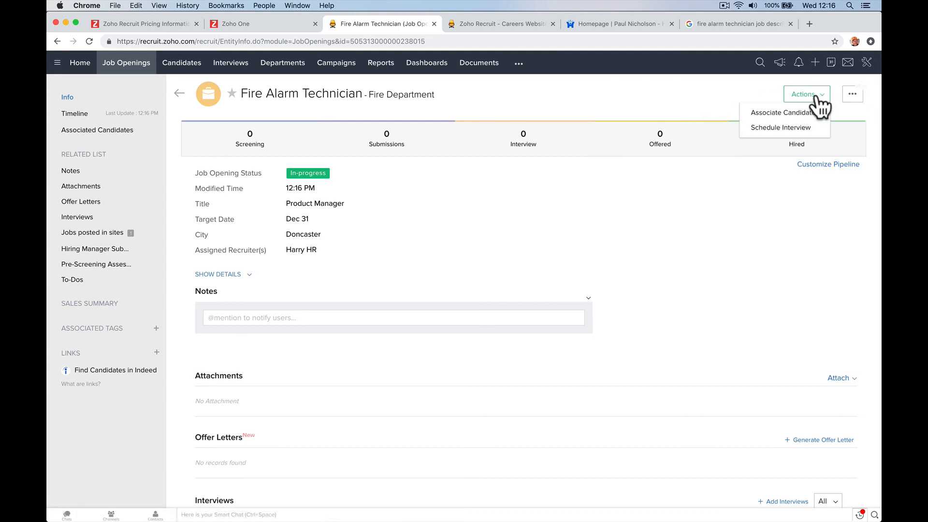
left_click(853, 95)
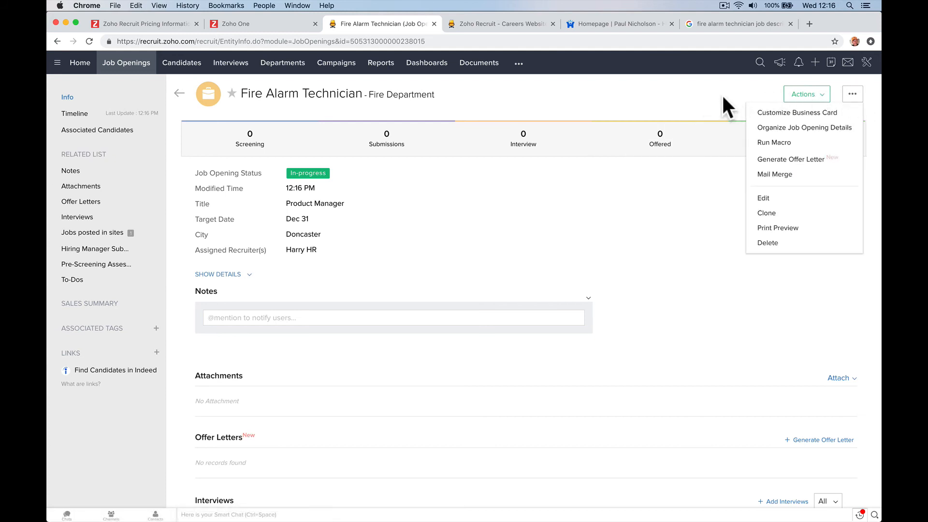